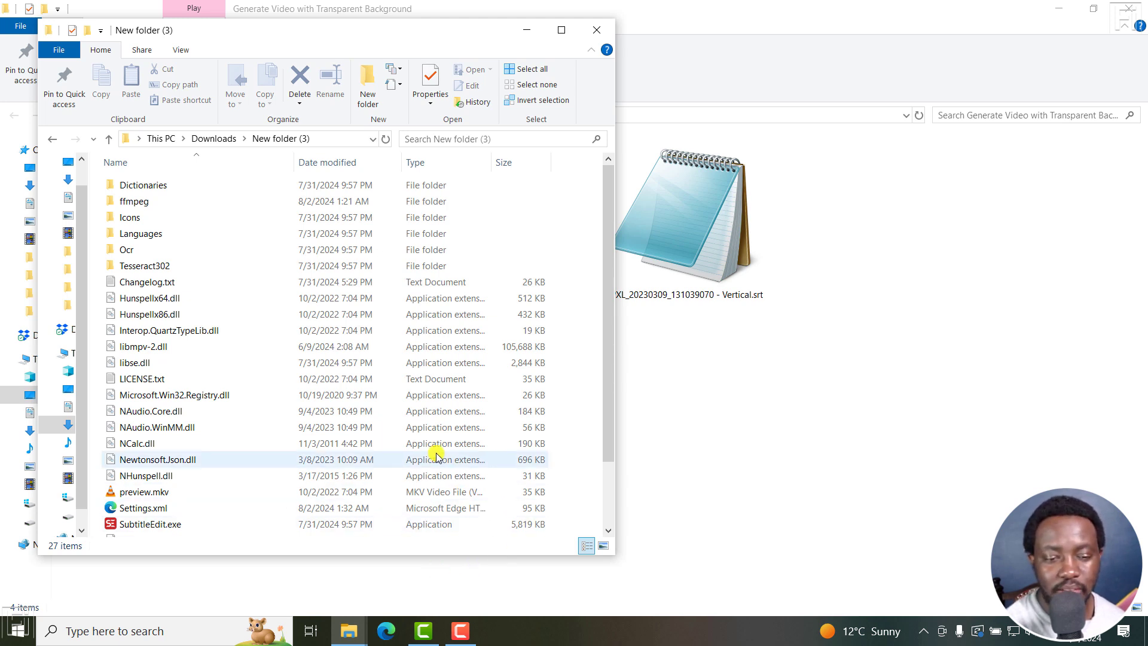
Launch Subtitle Edit and check its version in the About dialog.
double_click(156, 524)
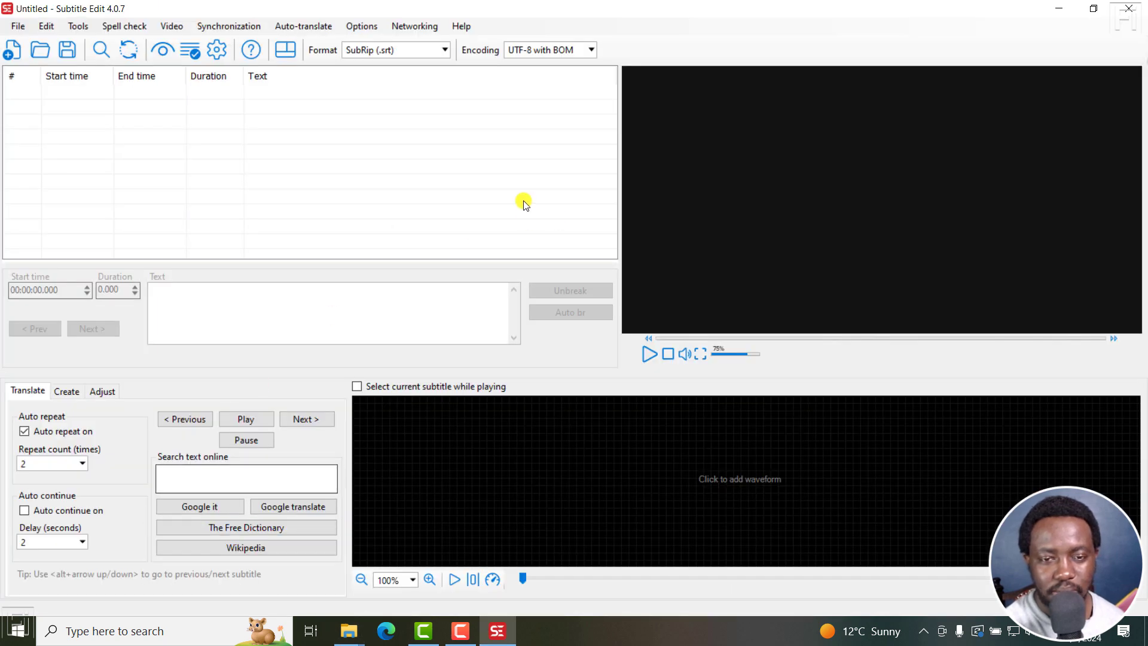
left_click(462, 26)
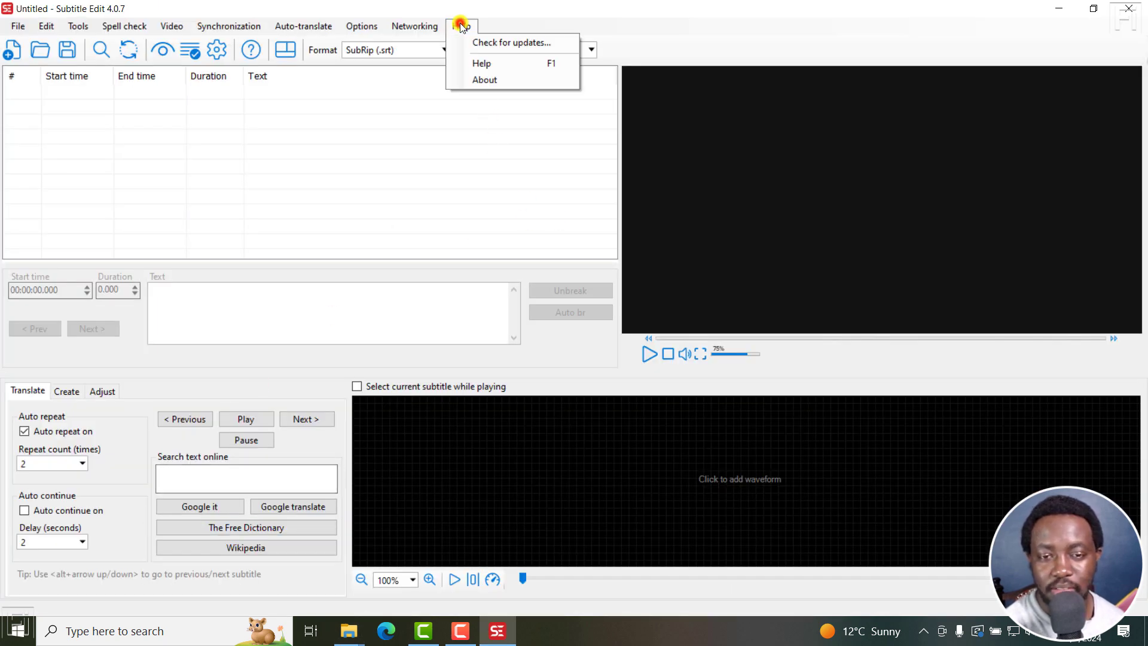
left_click(485, 79)
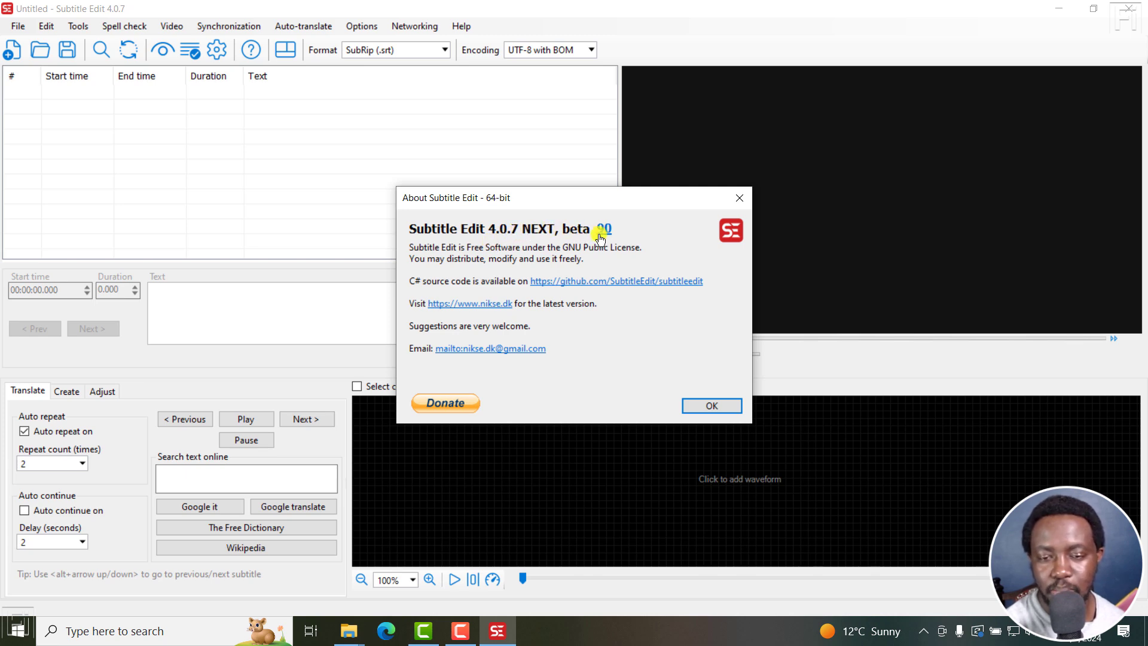
left_click(734, 200)
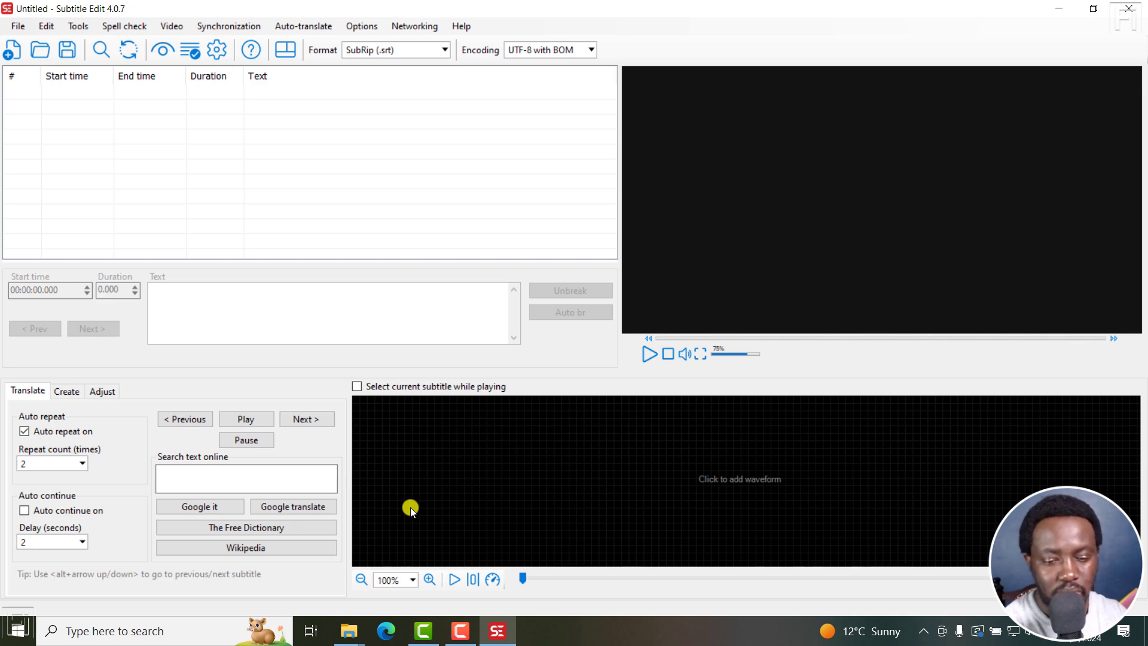
Review the video and subtitle files in the Generate Video with Transparent Background folder, then return to Subtitle Edit.
mouse_move(347, 639)
left_click(307, 571)
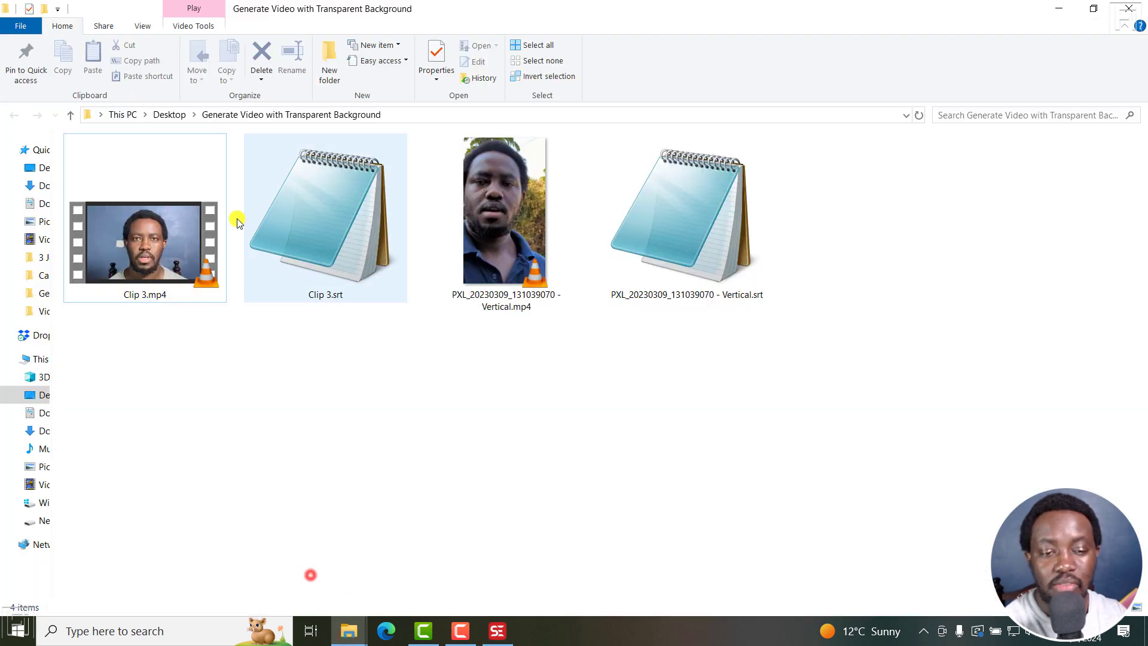
left_click(123, 218)
left_click(358, 242)
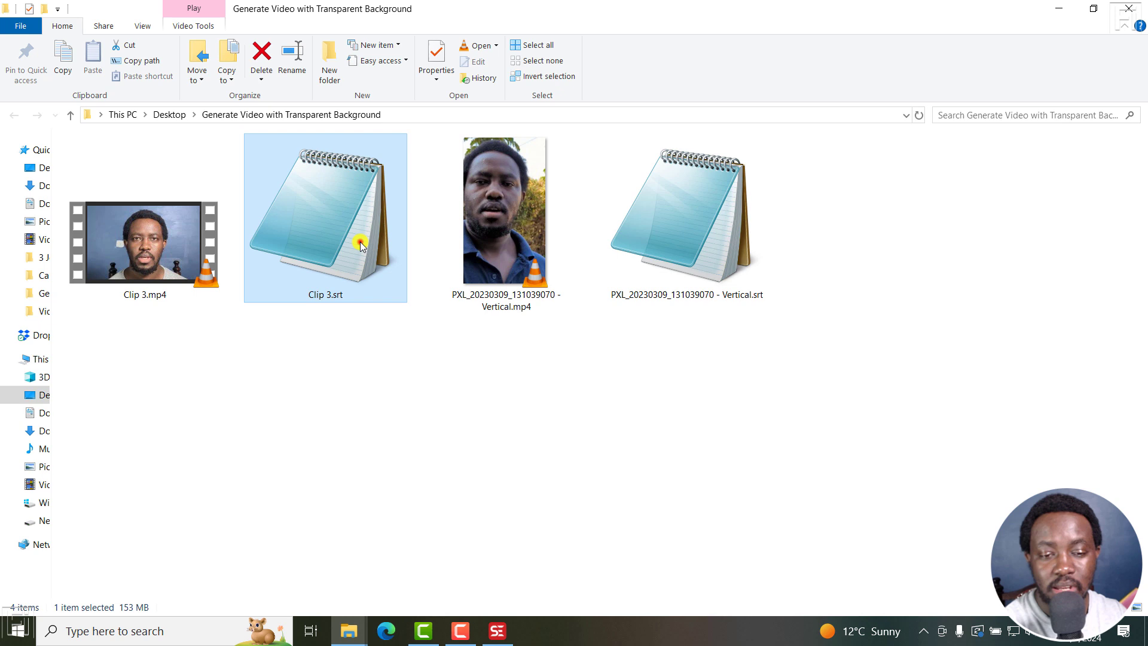
left_click(544, 227)
left_click(676, 219)
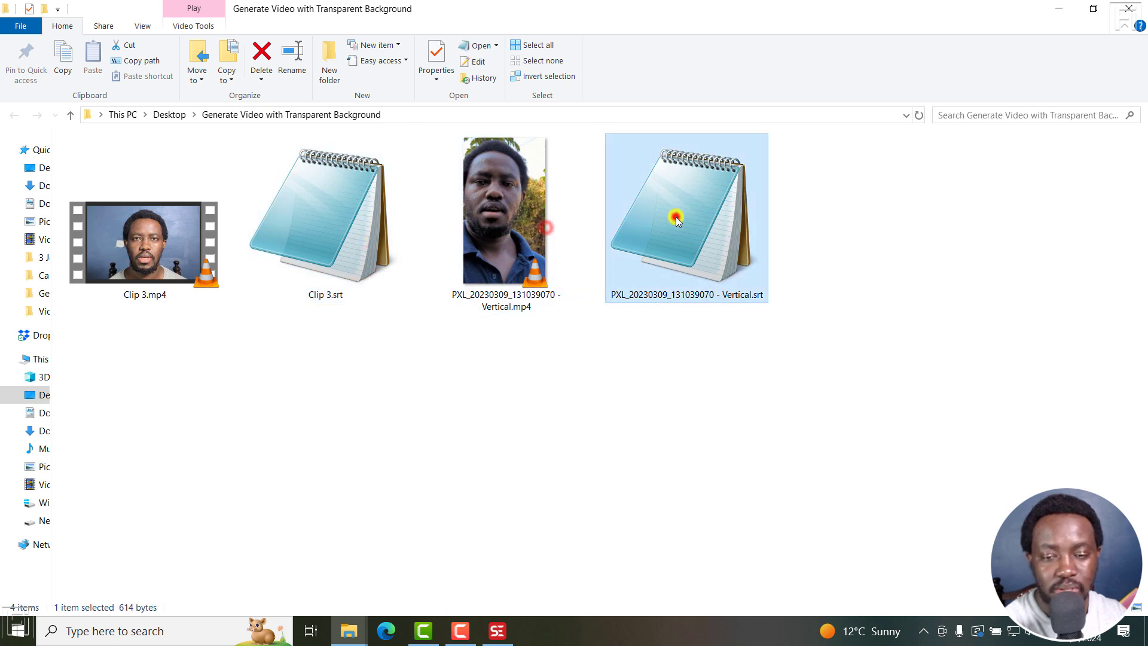
left_click(588, 476)
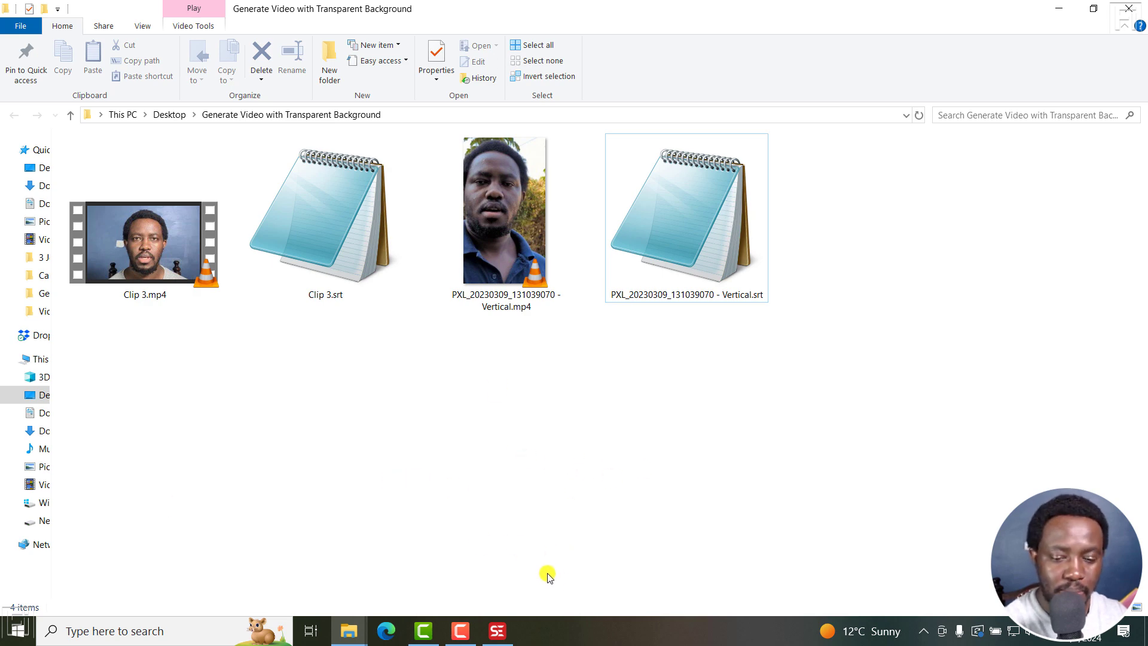
left_click(500, 633)
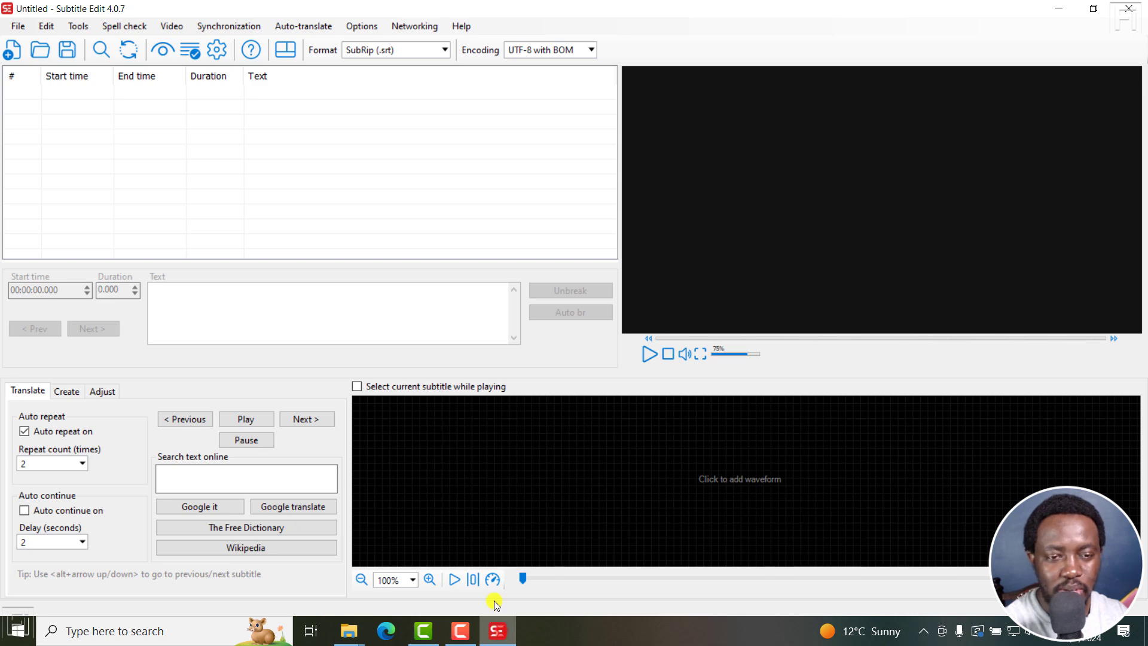
Open the Generate transparent video with subtitles dialog, set resolution to use source resolution and video extension to .mov.
left_click(173, 29)
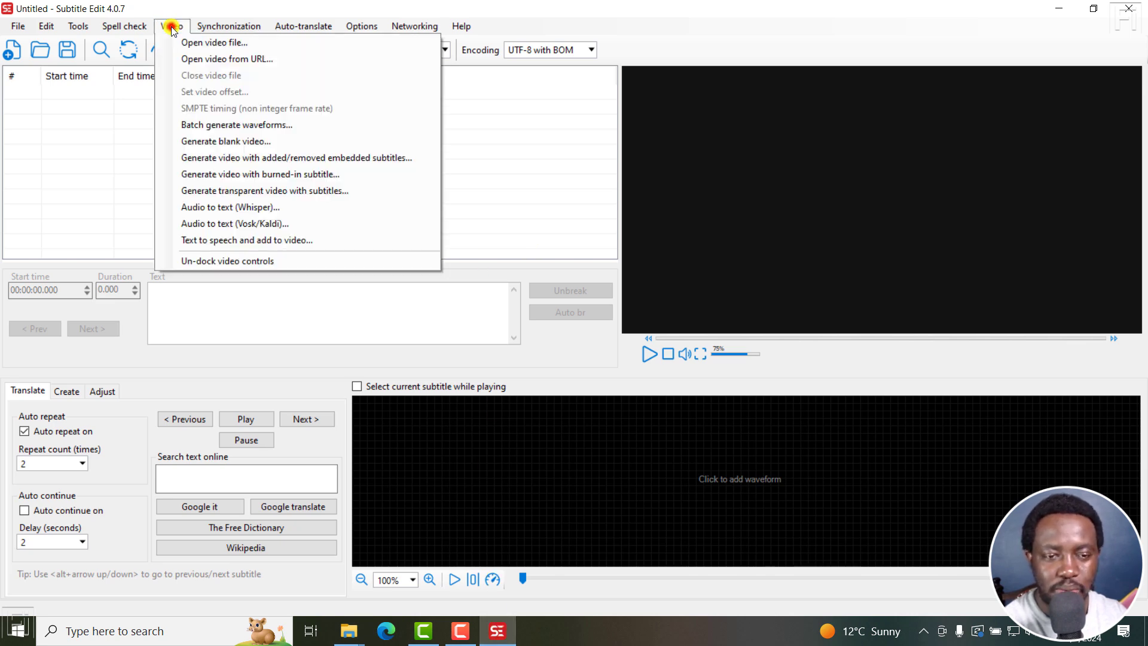
left_click(251, 192)
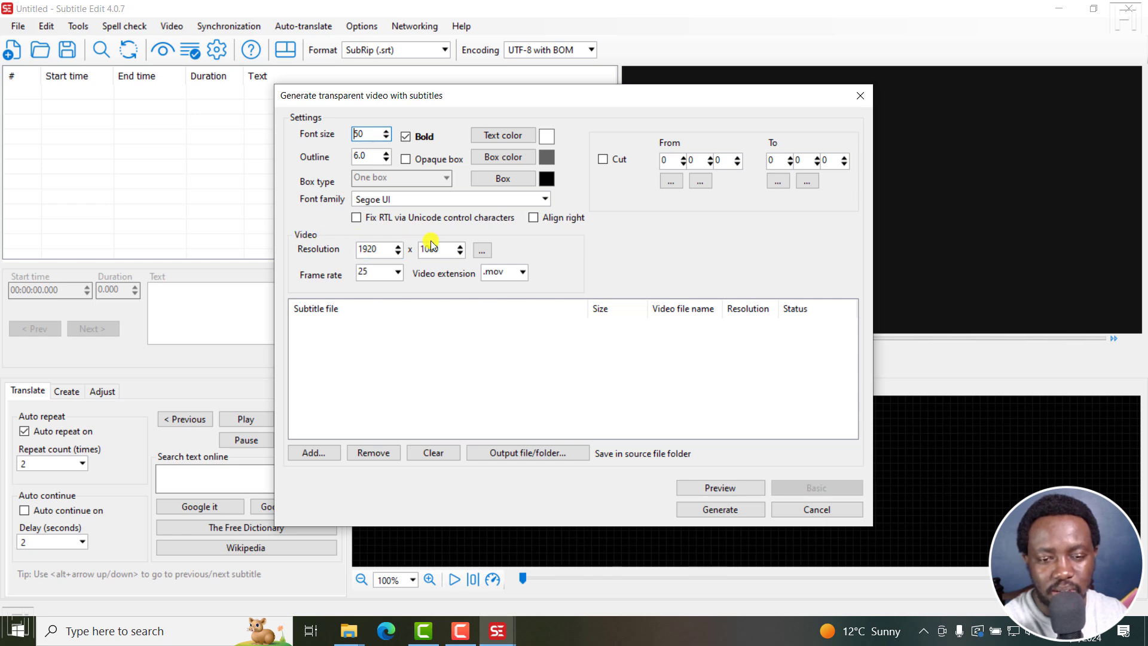
left_click(485, 254)
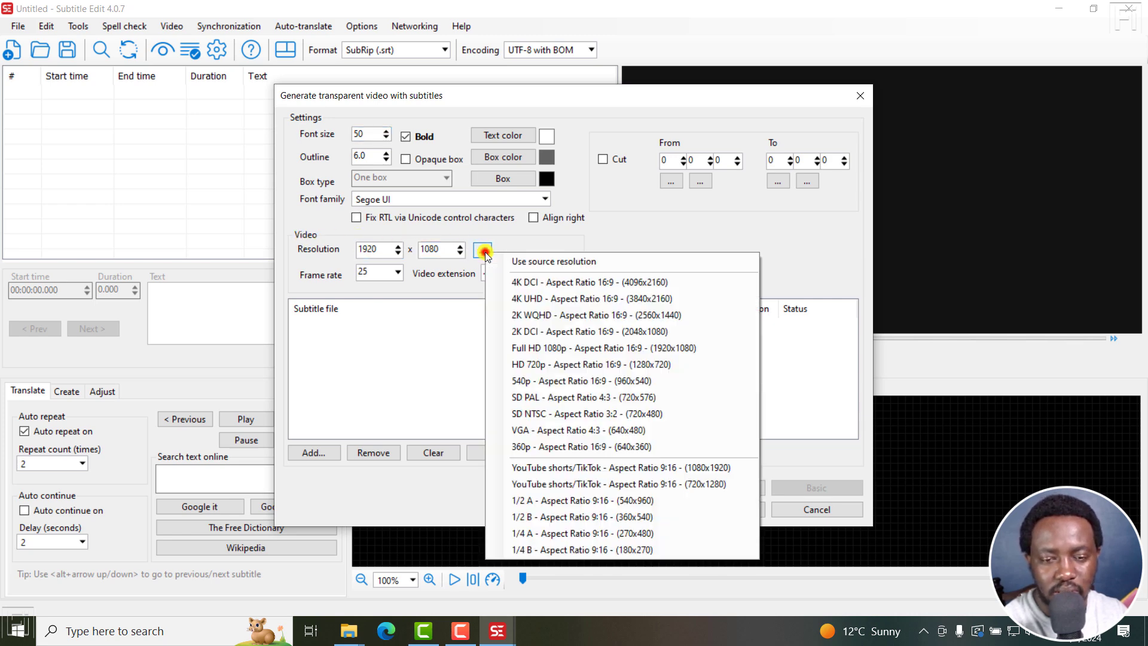
left_click(619, 262)
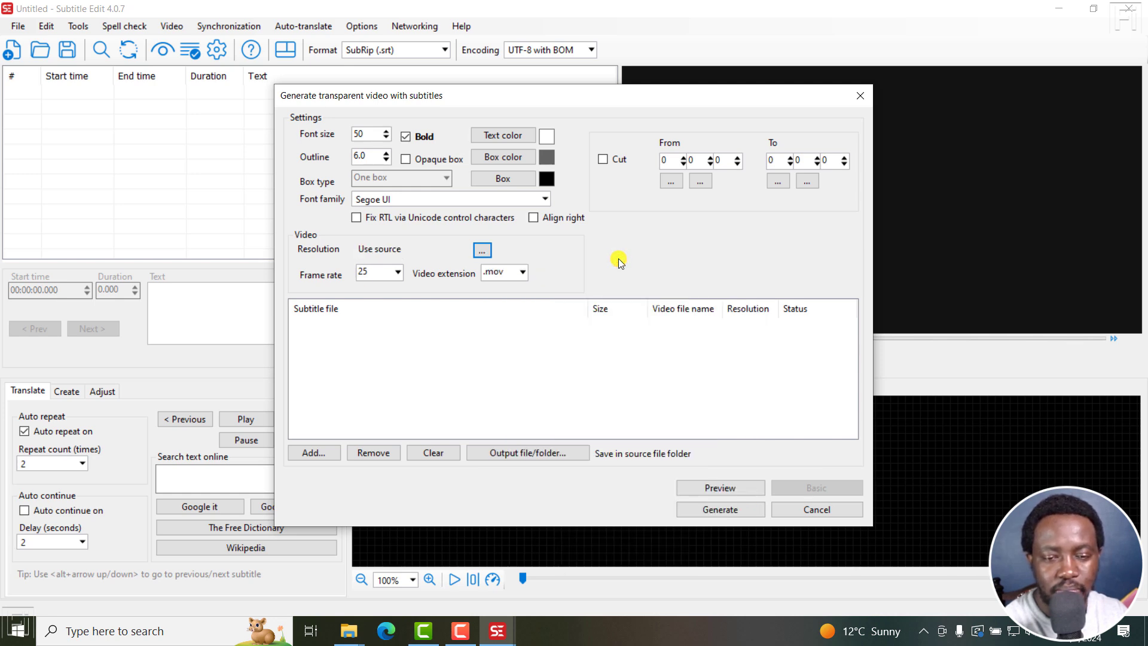
left_click(522, 274)
left_click(498, 332)
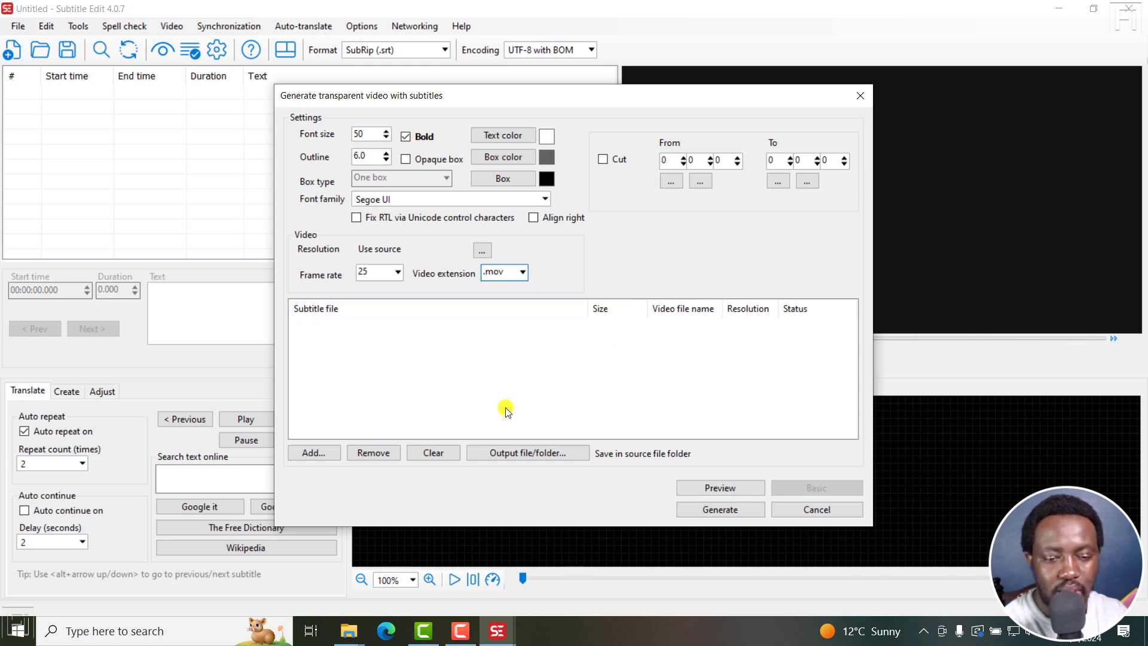
Add Clip 3.srt and PXL_20230309_131039070 - Vertical.srt to the subtitle file list.
left_click(321, 452)
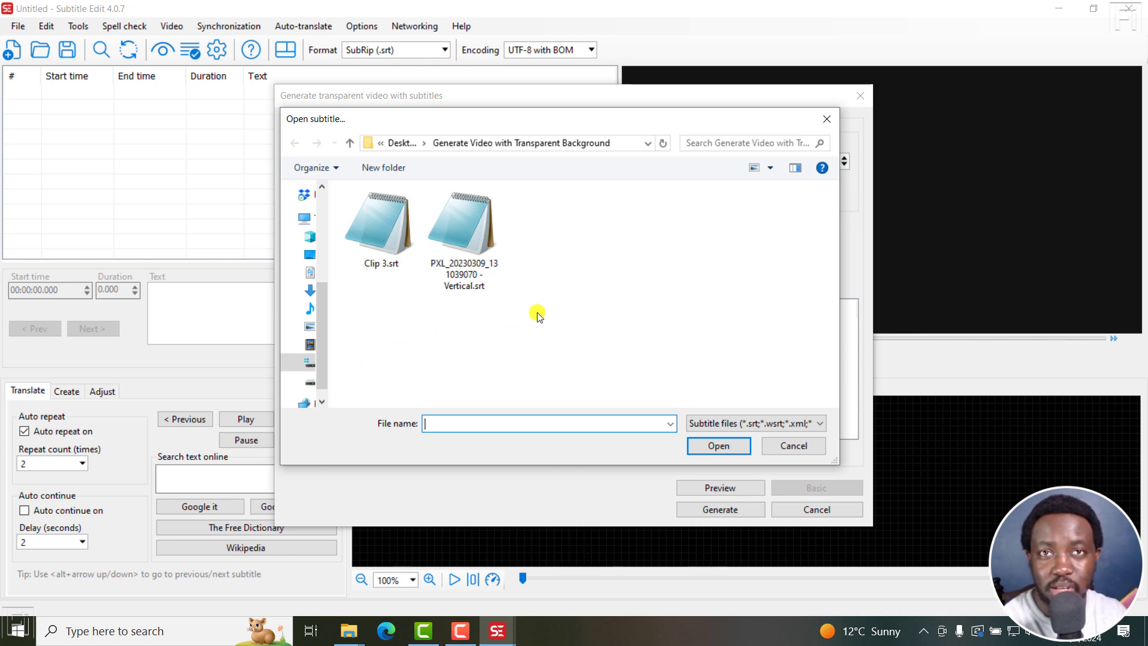
left_click_drag(535, 313, 344, 186)
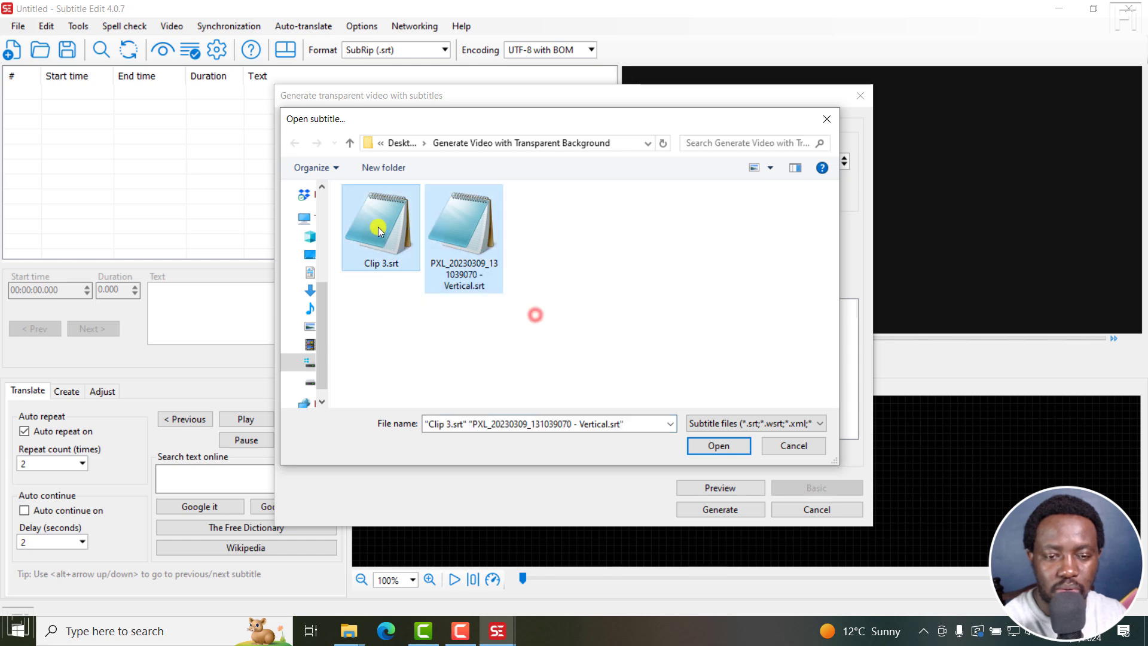
left_click(715, 446)
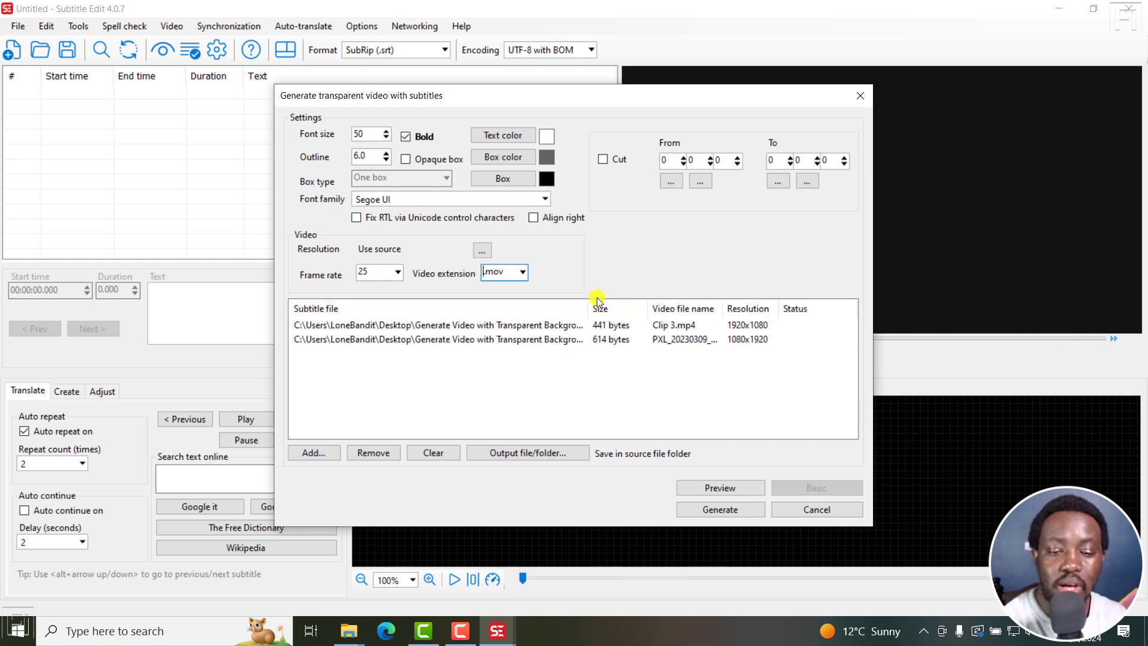
Examine the full subtitle paths and the video file picker for the Clip 3.srt entry.
left_click_drag(598, 299, 737, 304)
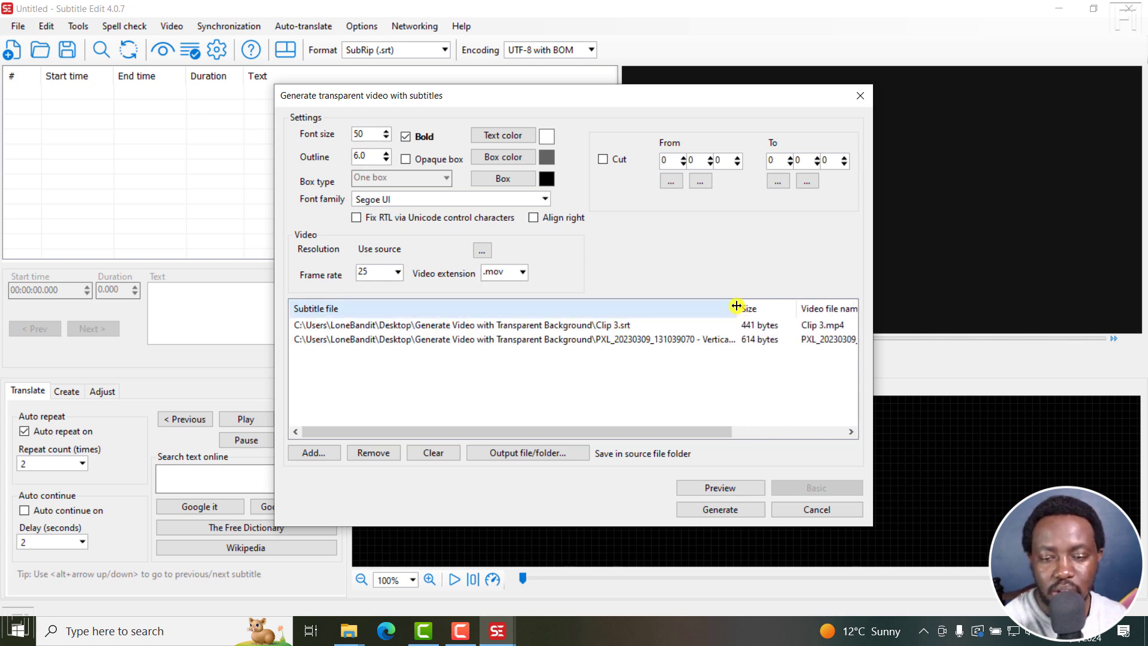
left_click_drag(738, 305, 625, 304)
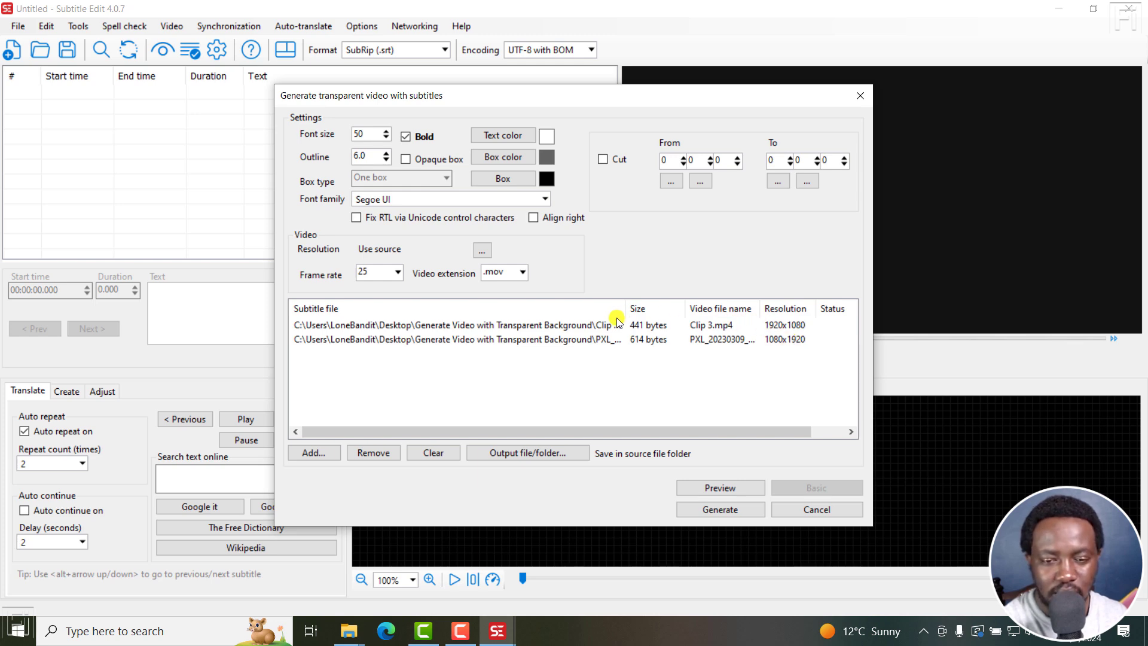
left_click(557, 327)
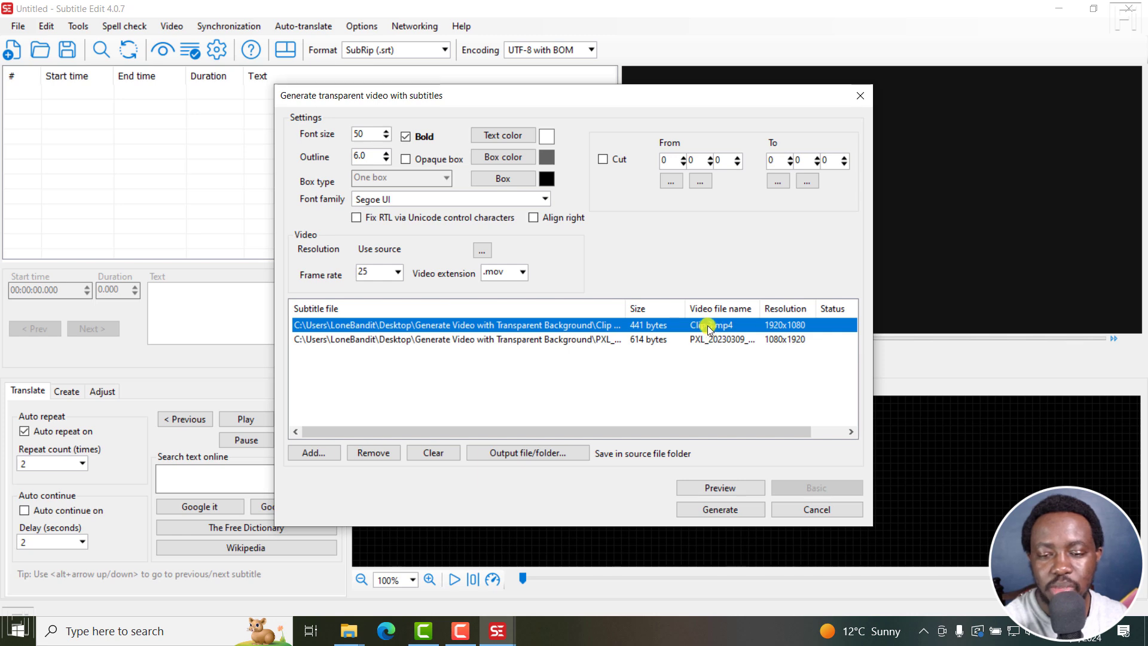
right_click(591, 328)
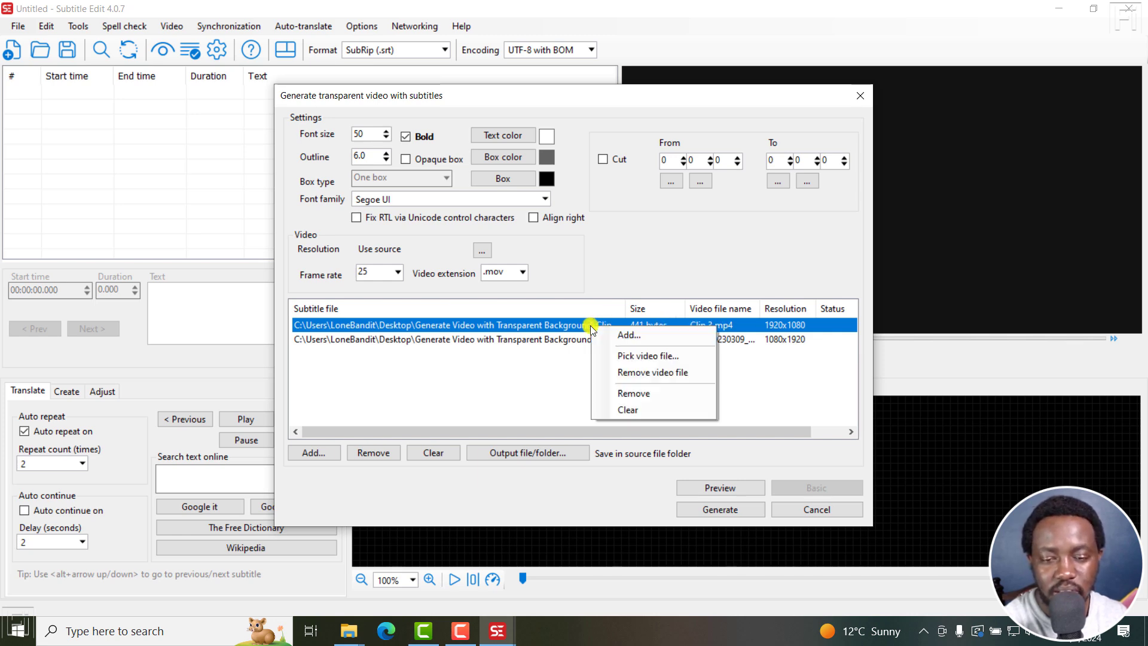
left_click(658, 357)
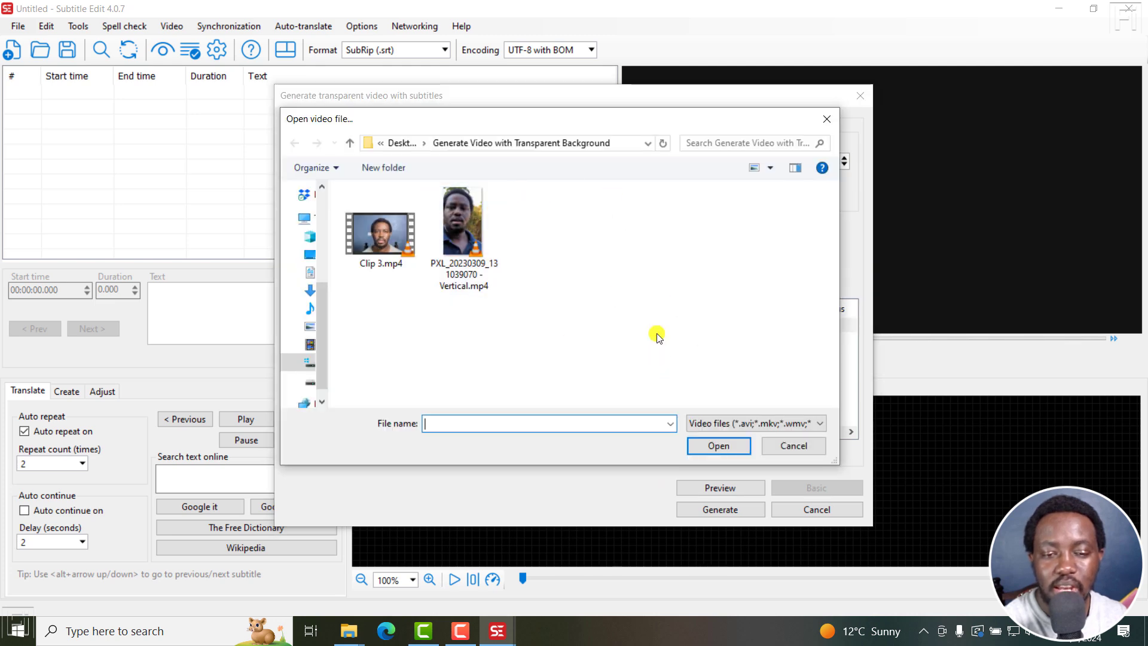
left_click(803, 448)
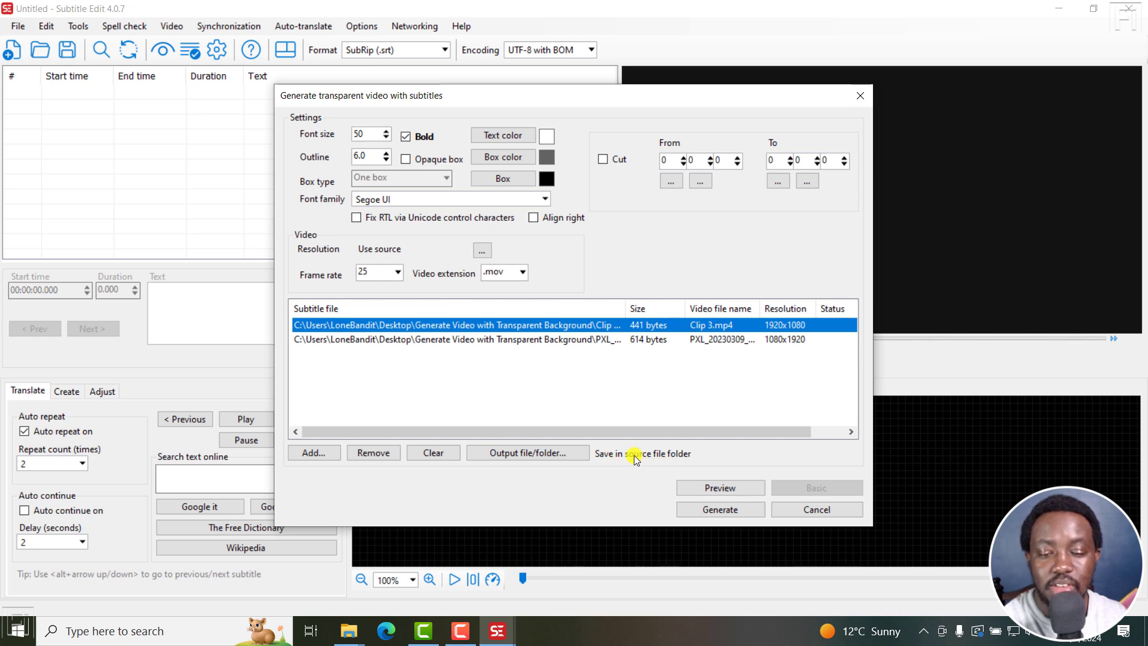
Set the output to save in the source file folder with the suffix _new.
left_click(545, 456)
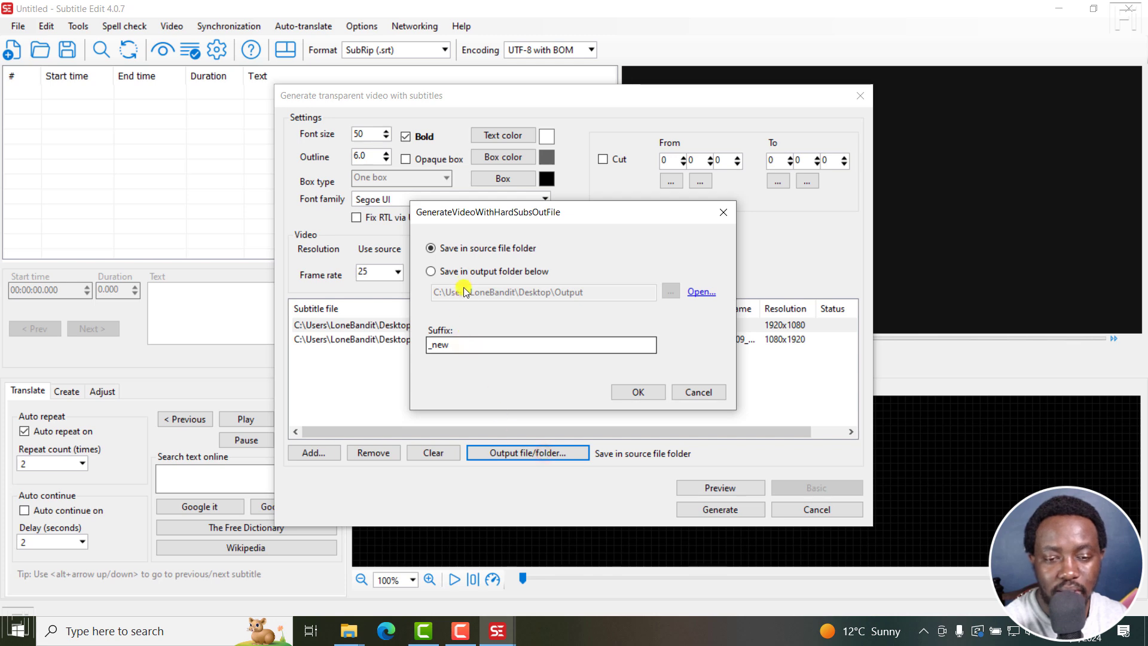
left_click(461, 274)
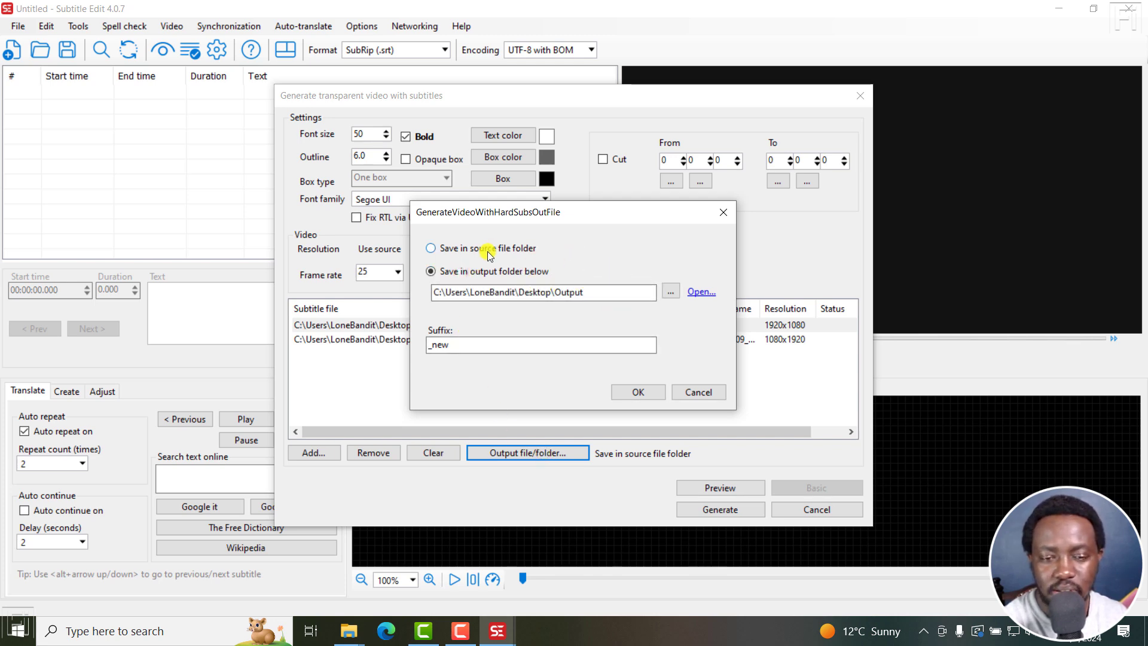
left_click(462, 345)
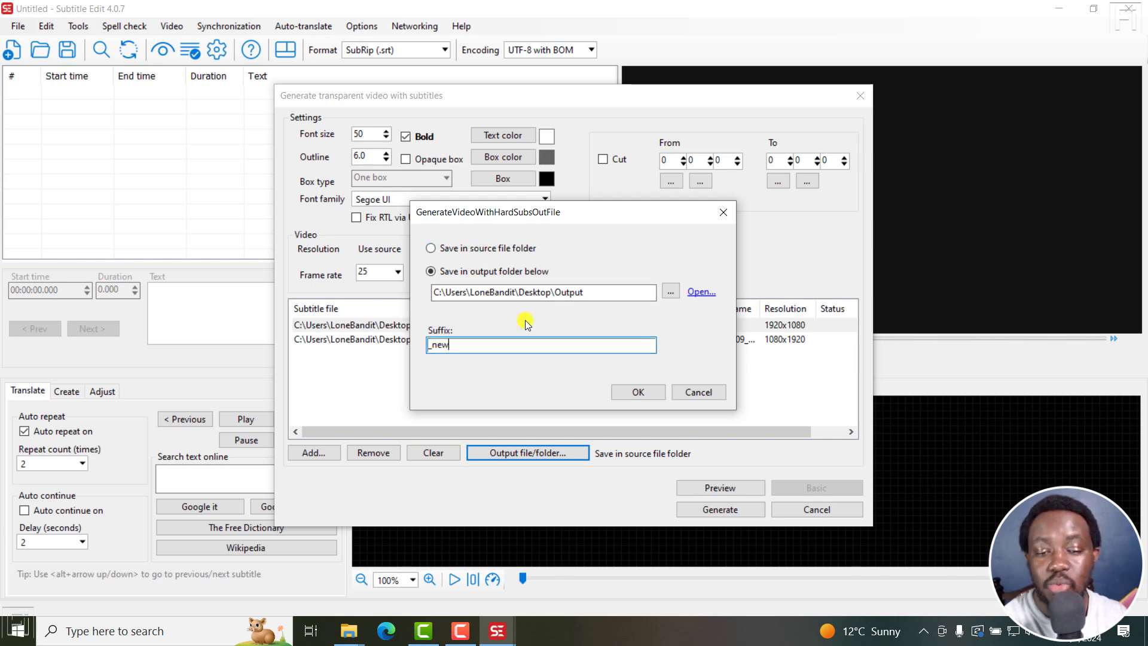
left_click(462, 247)
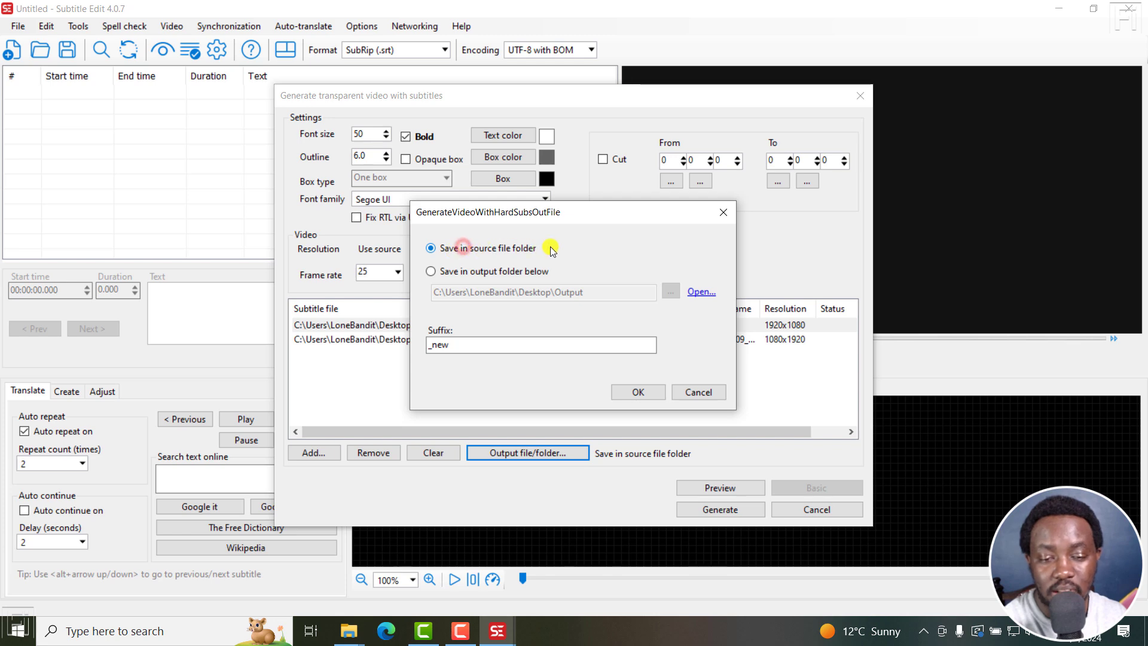
left_click(632, 392)
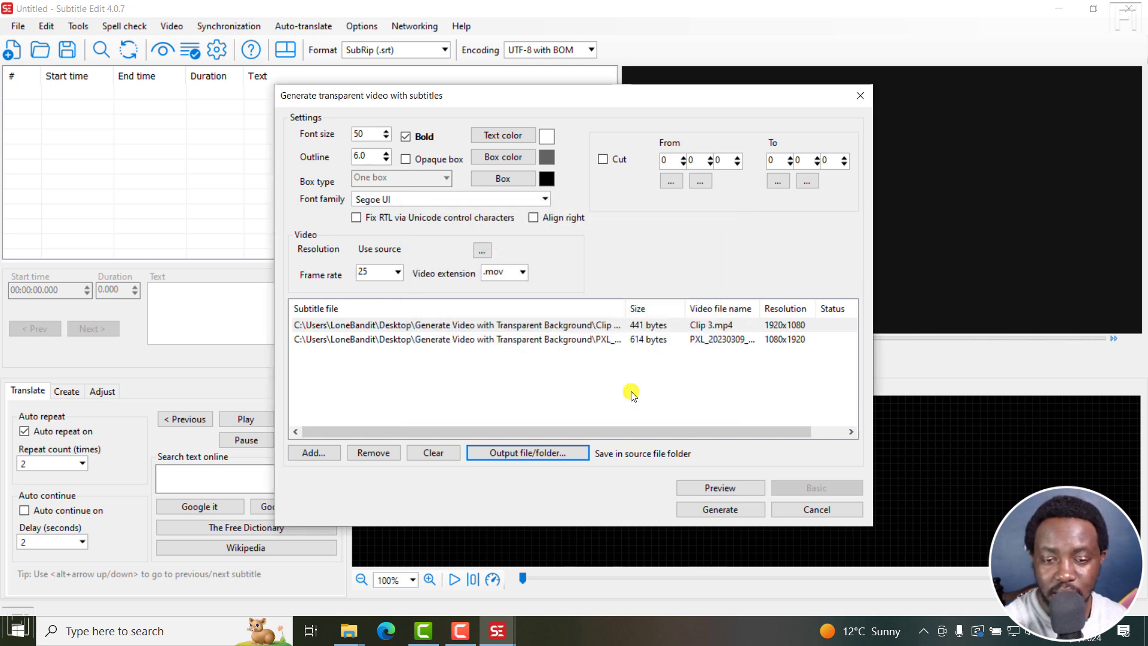
Generate the transparent subtitle videos and highlight the output file names in the conversion report.
left_click(703, 510)
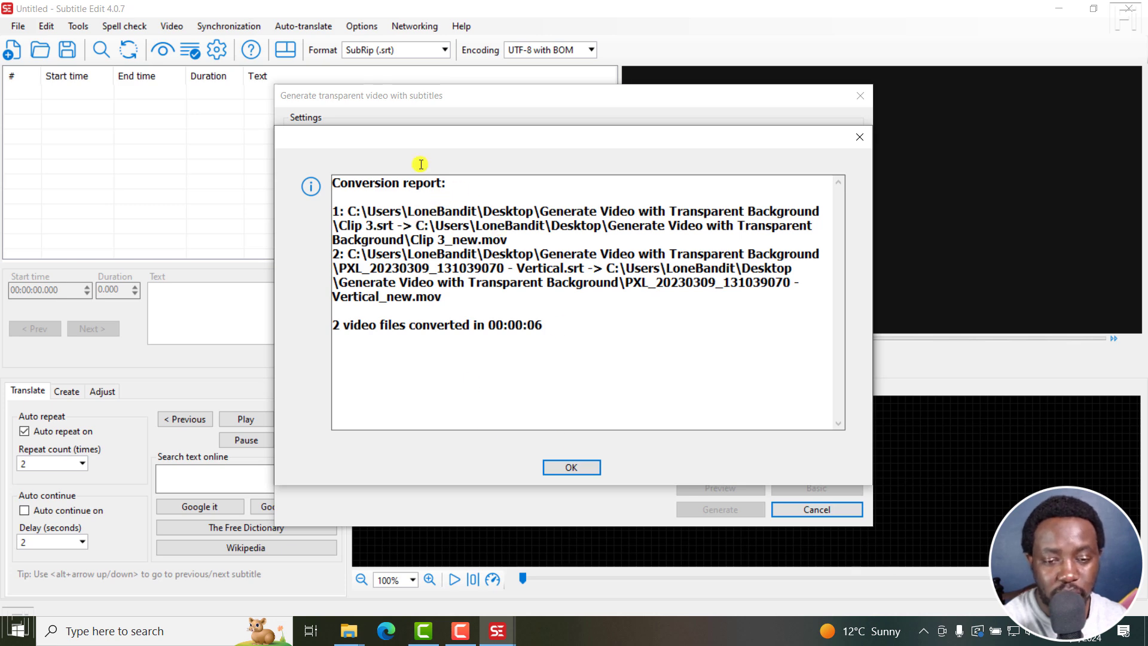
left_click(509, 238)
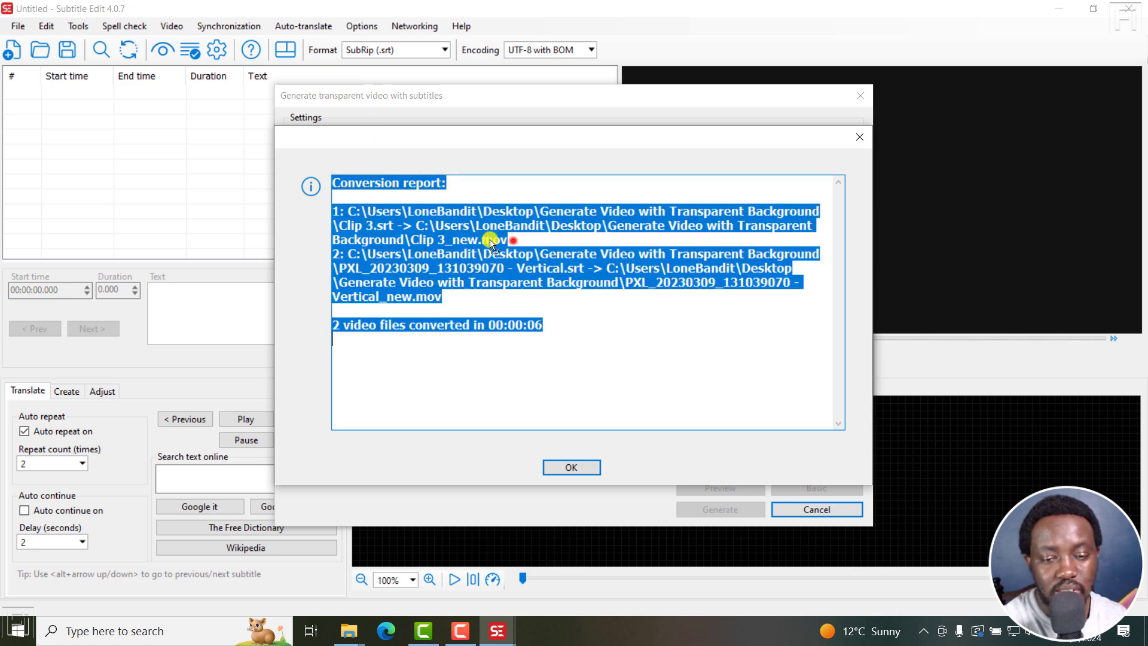
left_click(453, 237)
left_click_drag(408, 238, 517, 241)
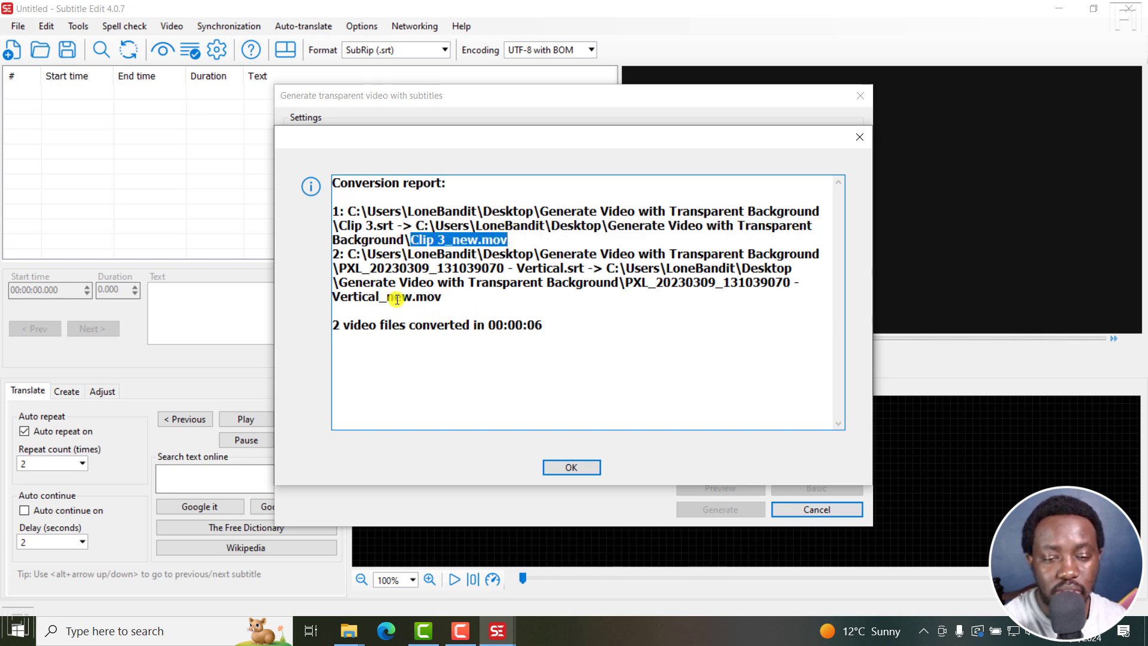
left_click_drag(442, 298, 377, 297)
Switch to the source folder and inspect the generated Clip 3_new.mov and Vertical_new.mov files.
mouse_move(365, 625)
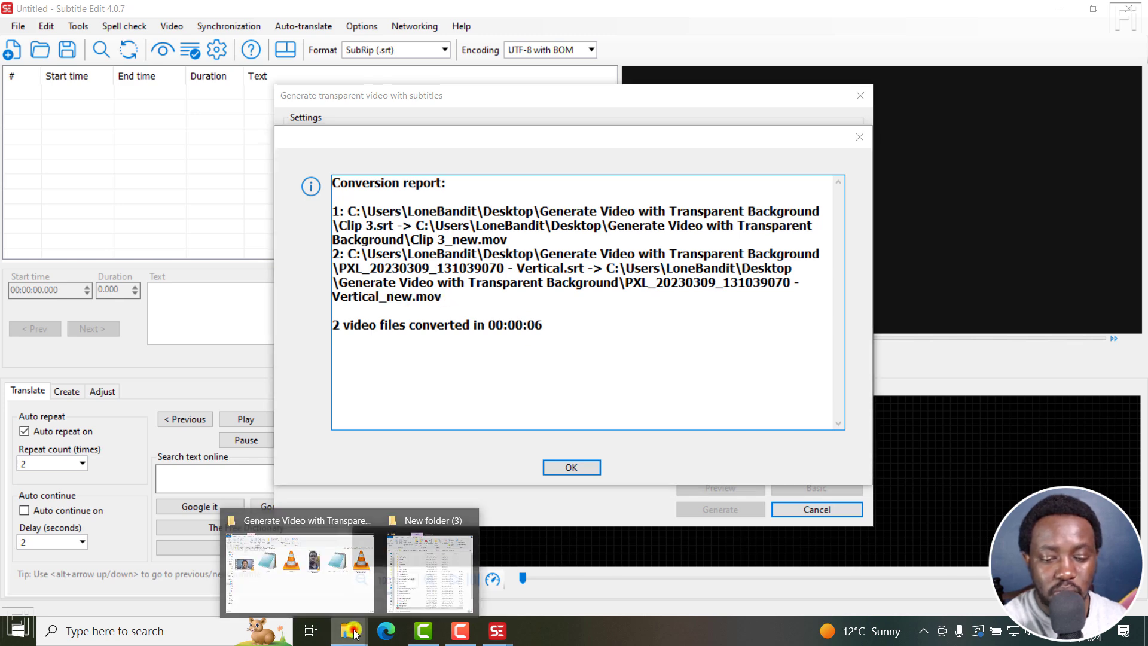
left_click(309, 568)
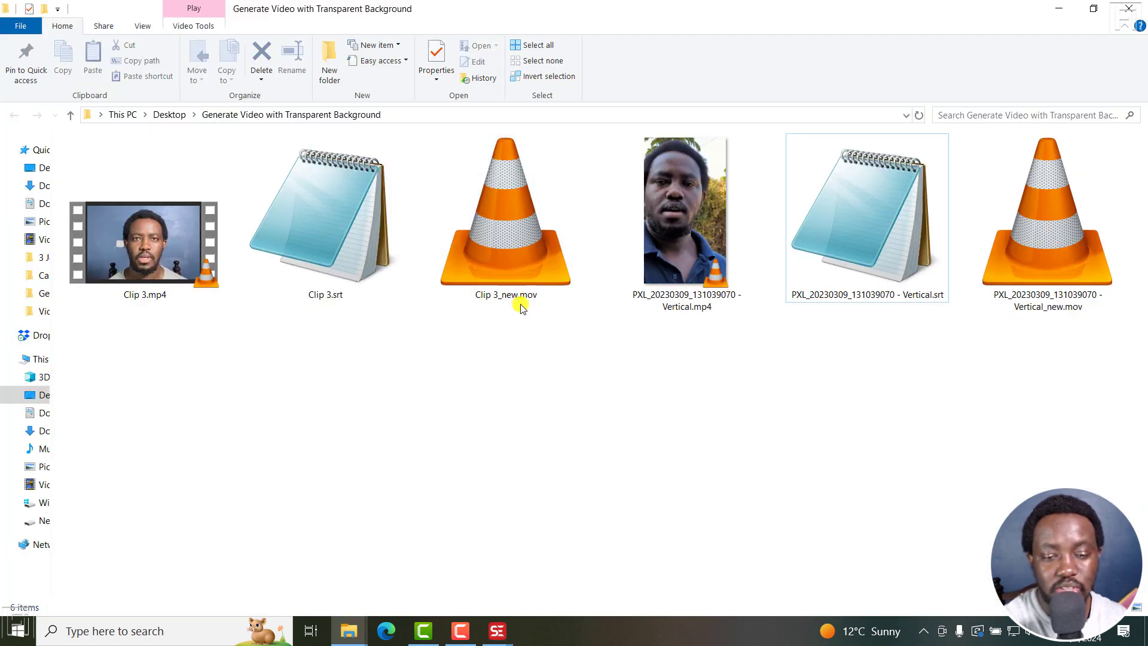
left_click(502, 265)
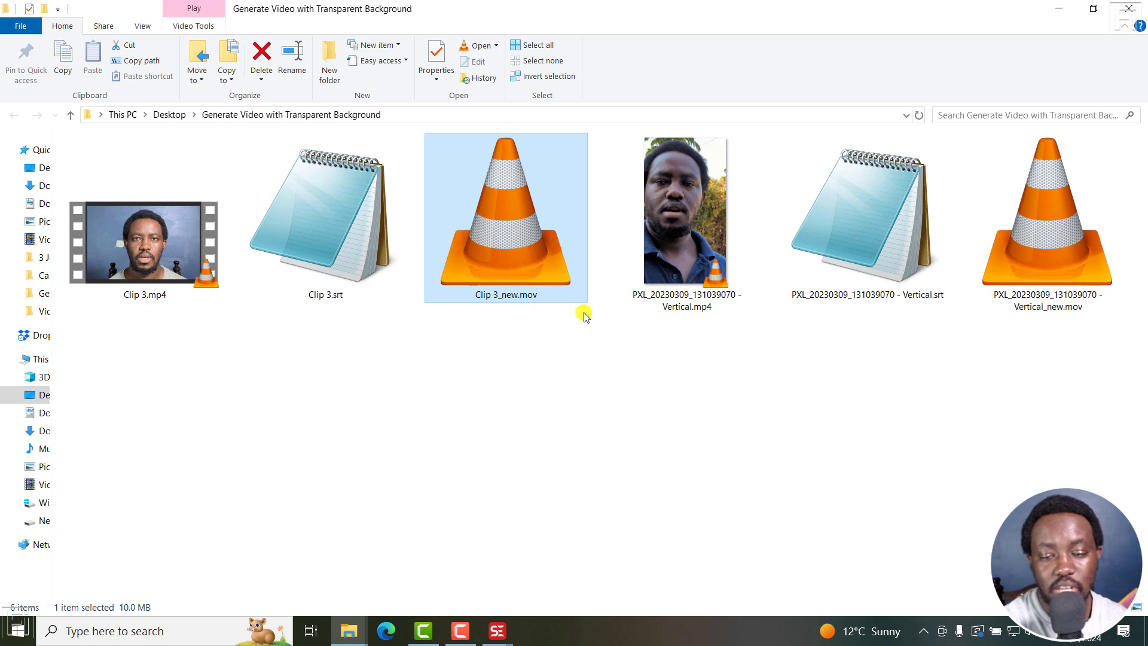
left_click(1044, 297)
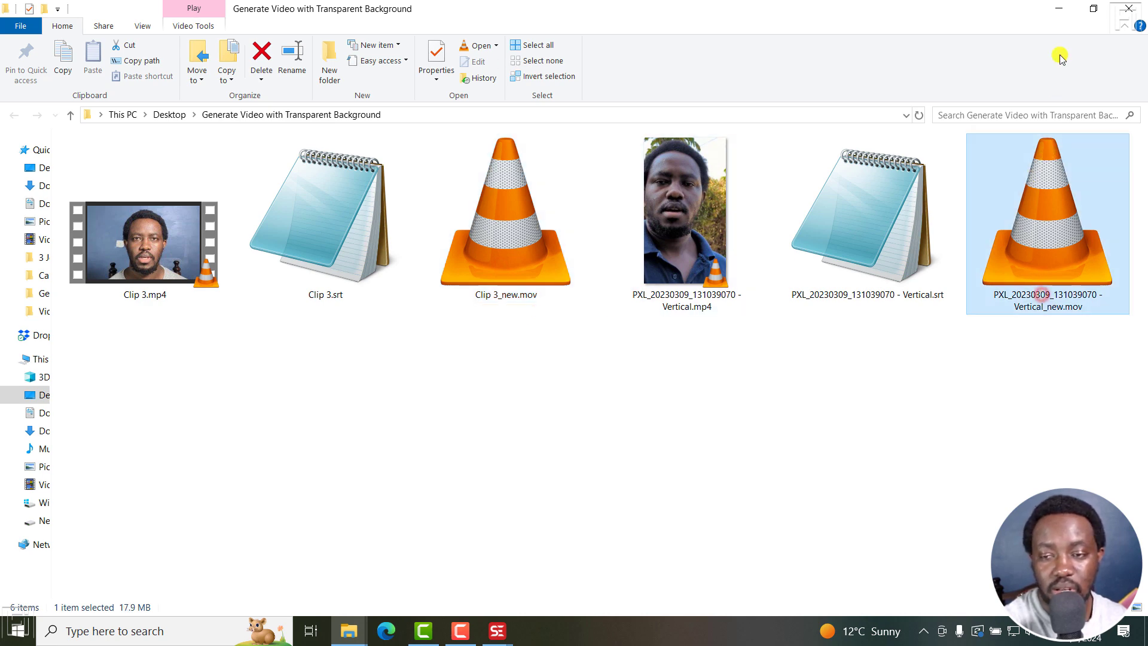
Dismiss the conversion report and review the video extension options in the transparent video dialog.
left_click(1054, 14)
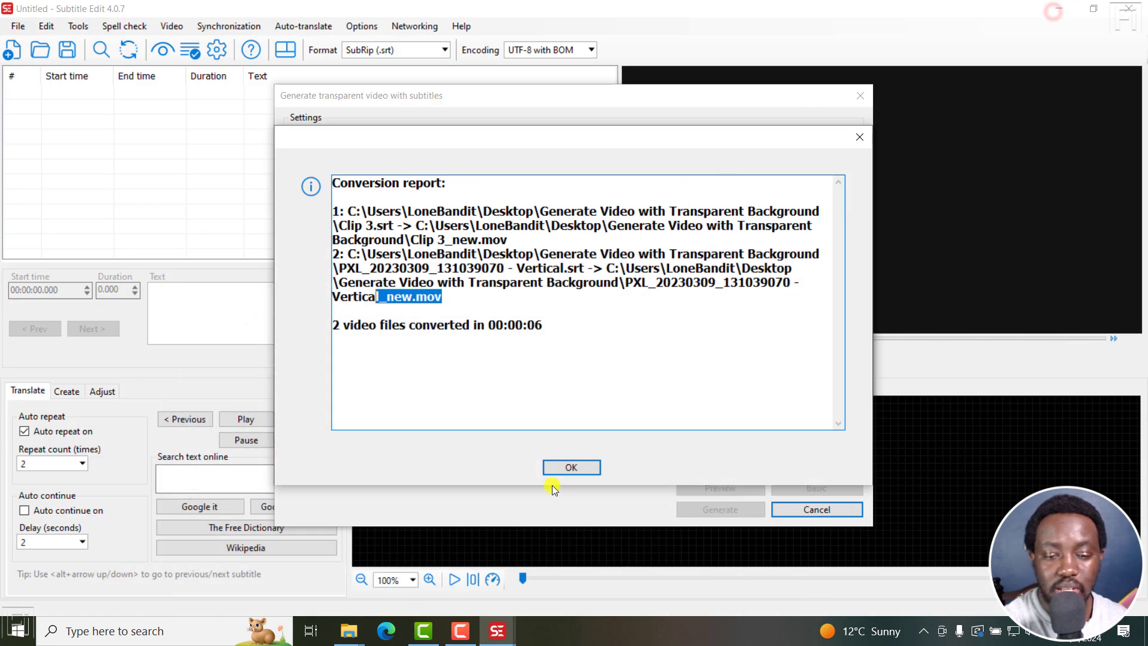
left_click(561, 466)
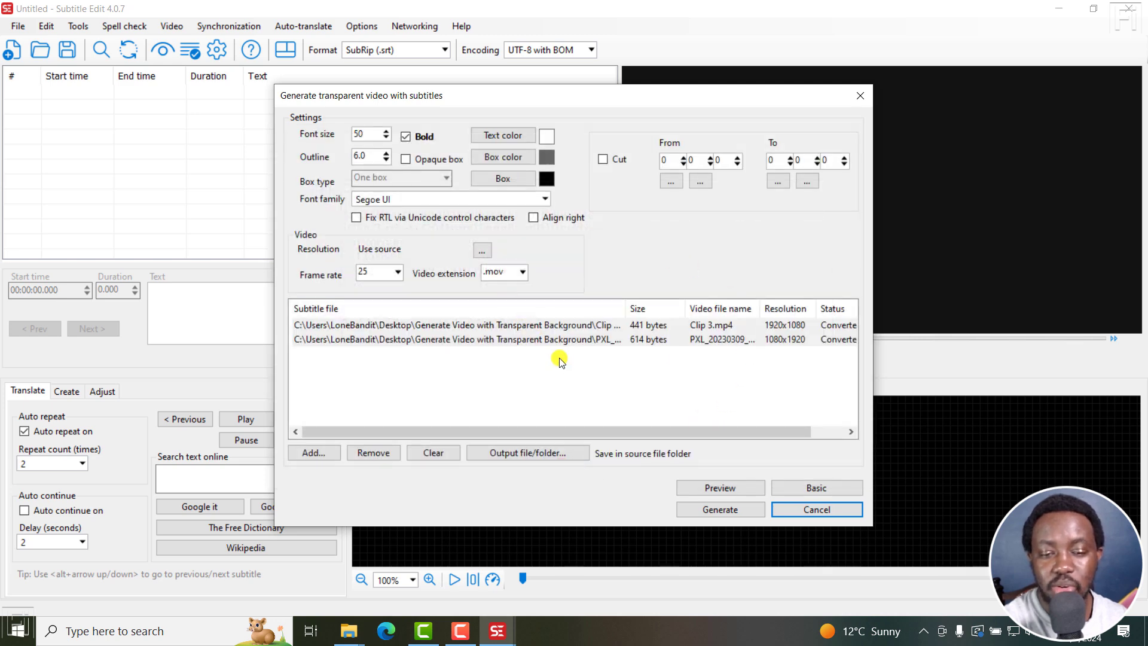
left_click(519, 273)
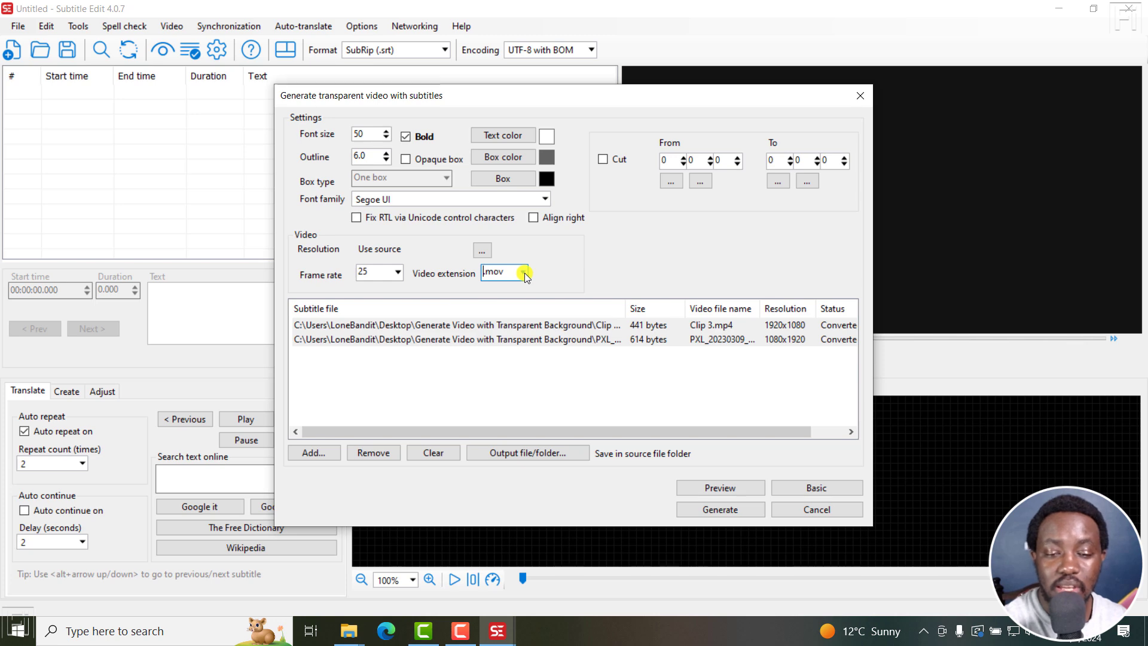
left_click(525, 274)
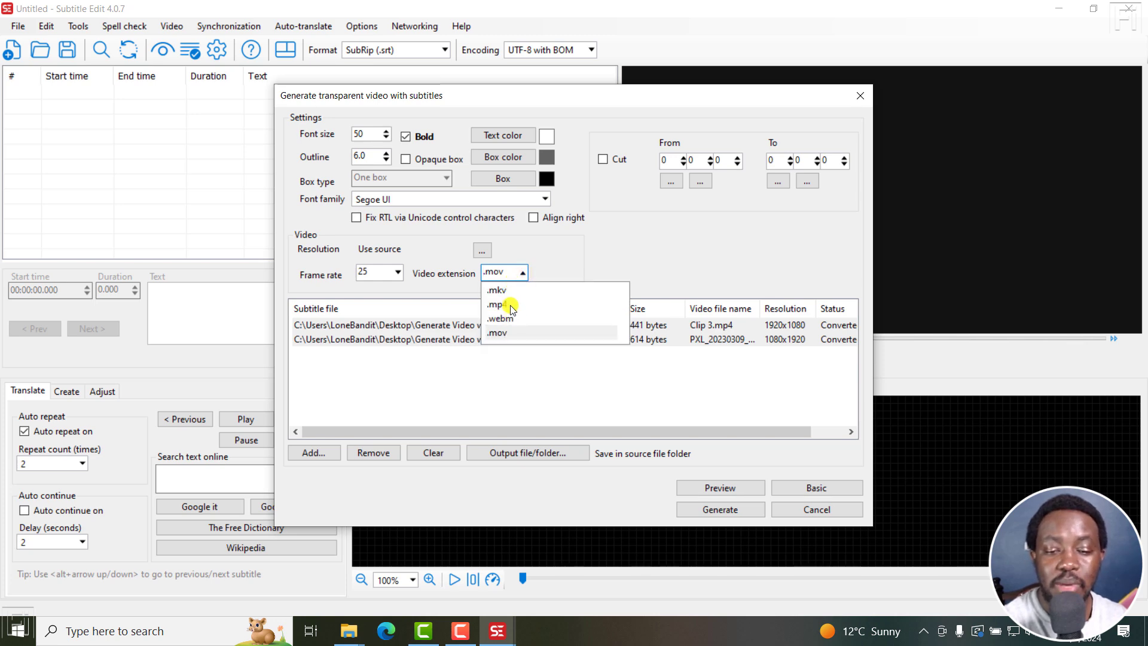
left_click(579, 264)
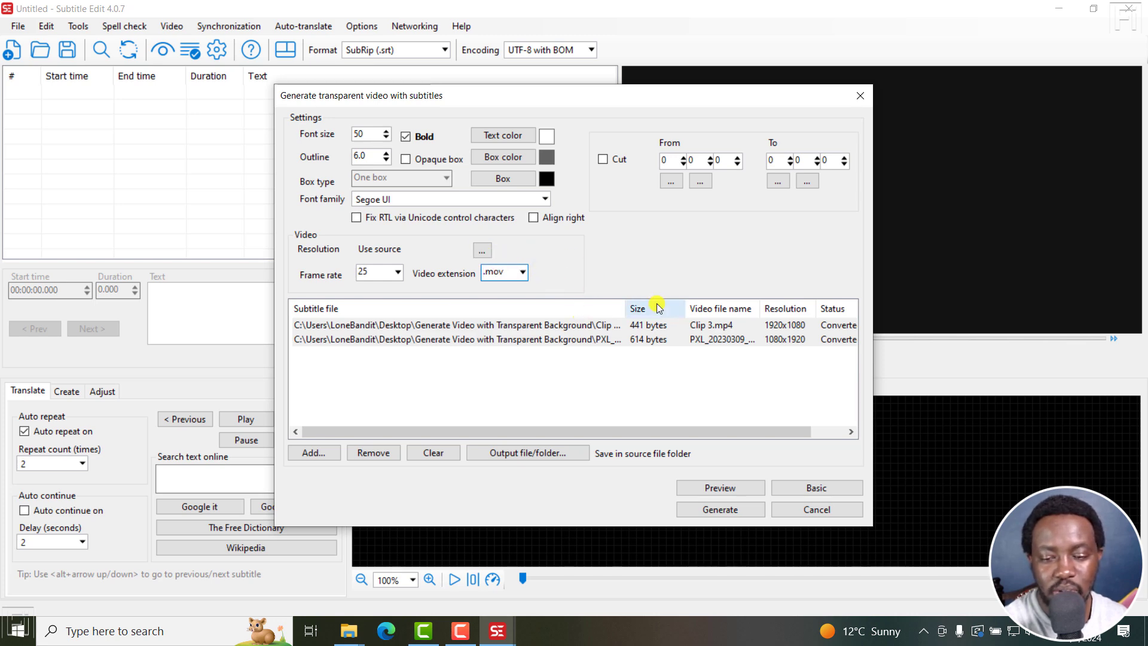
Cancel the transparent video dialog and close Subtitle Edit.
left_click(818, 511)
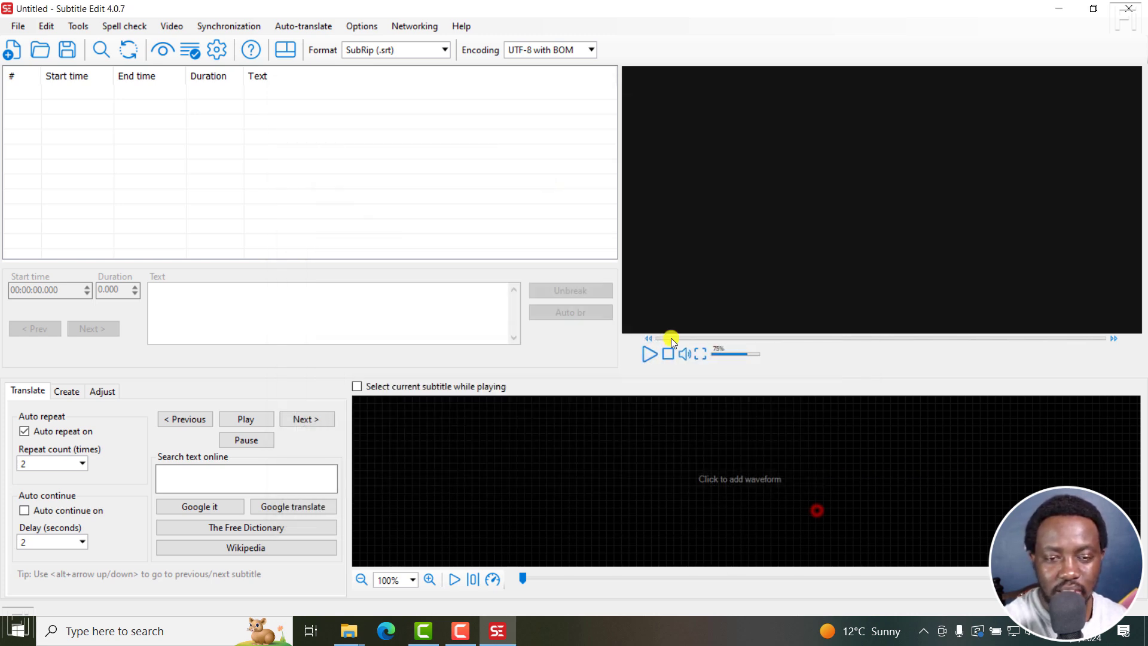
left_click(1131, 13)
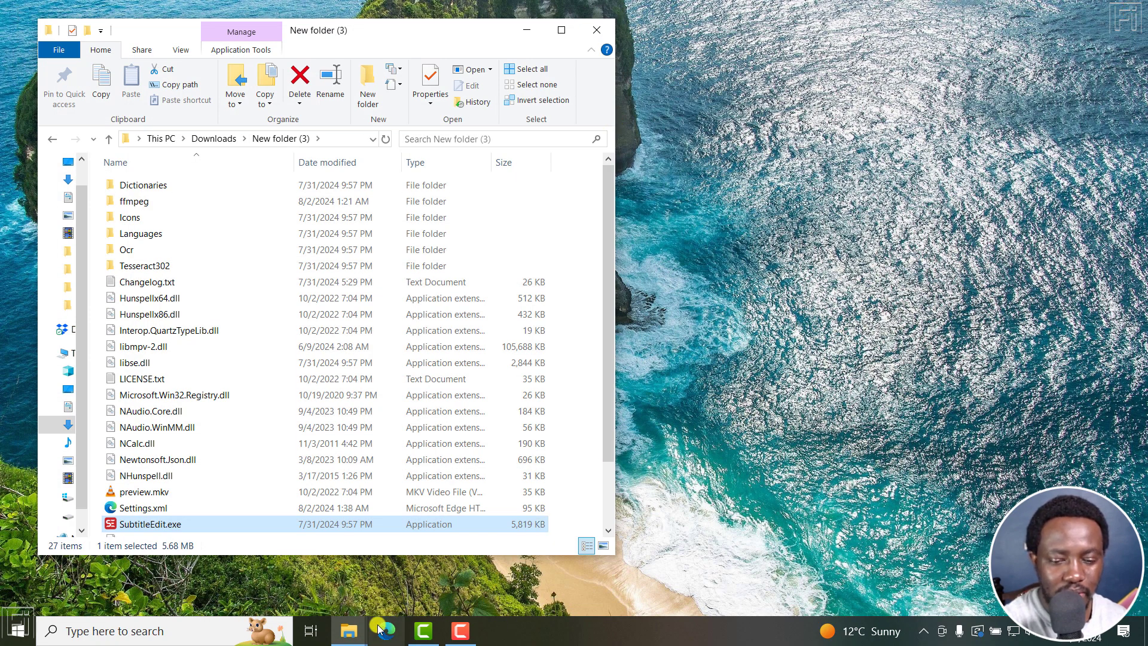
Open Clip 3_new.mov from the output folder in VLC, play it briefly, and close the player.
mouse_move(349, 631)
left_click(321, 579)
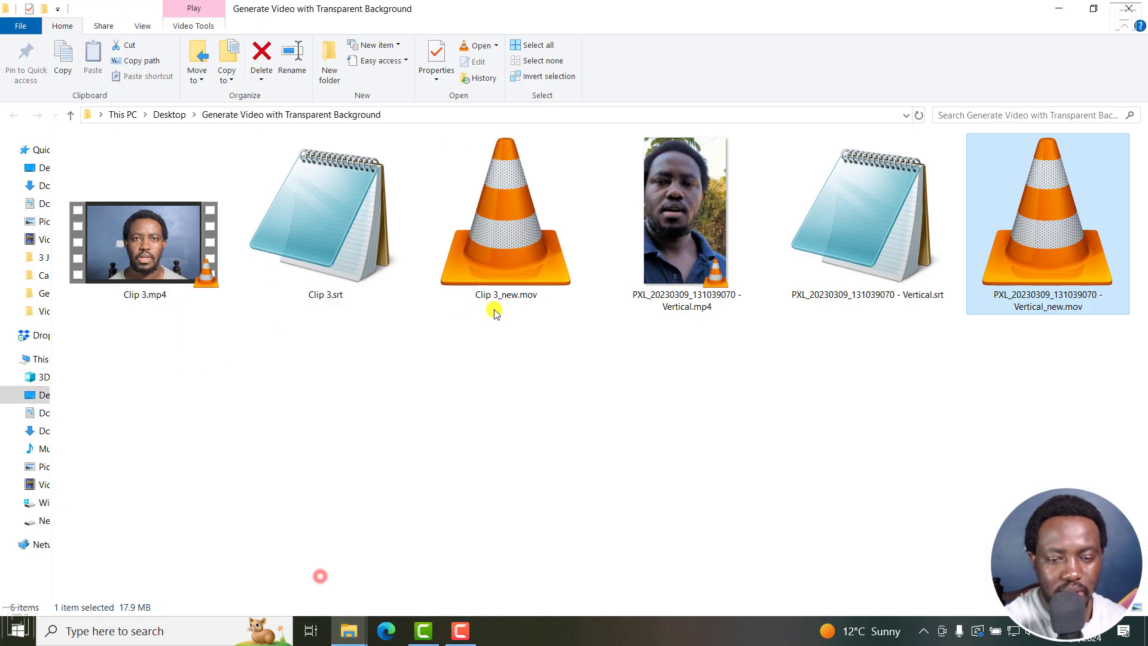
double_click(501, 256)
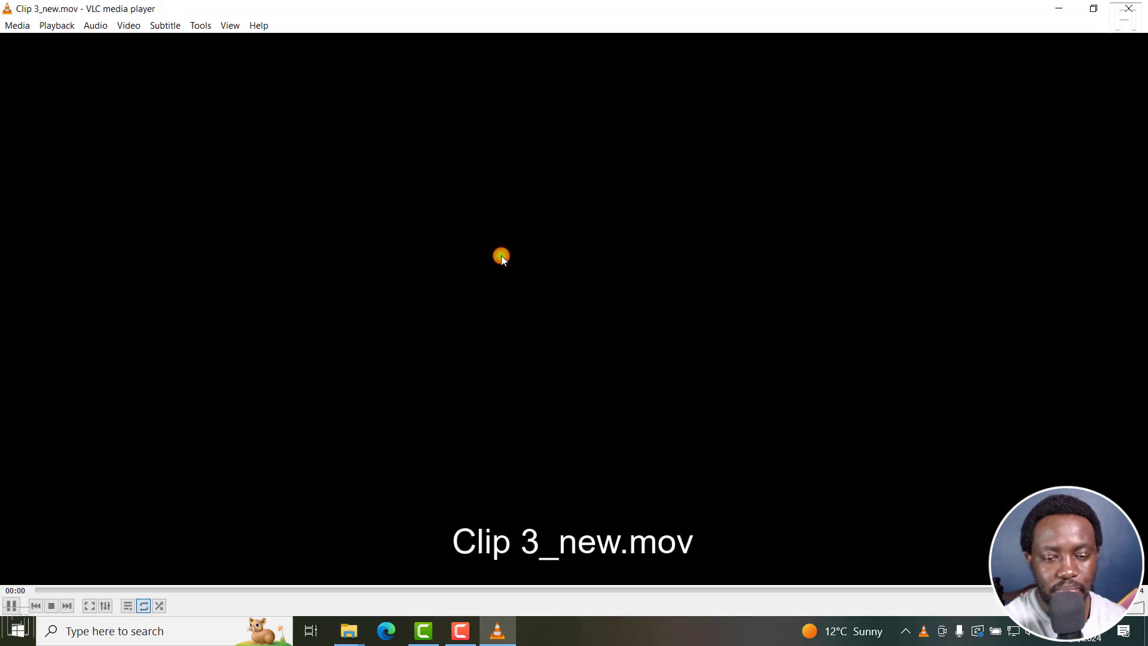
key("space")
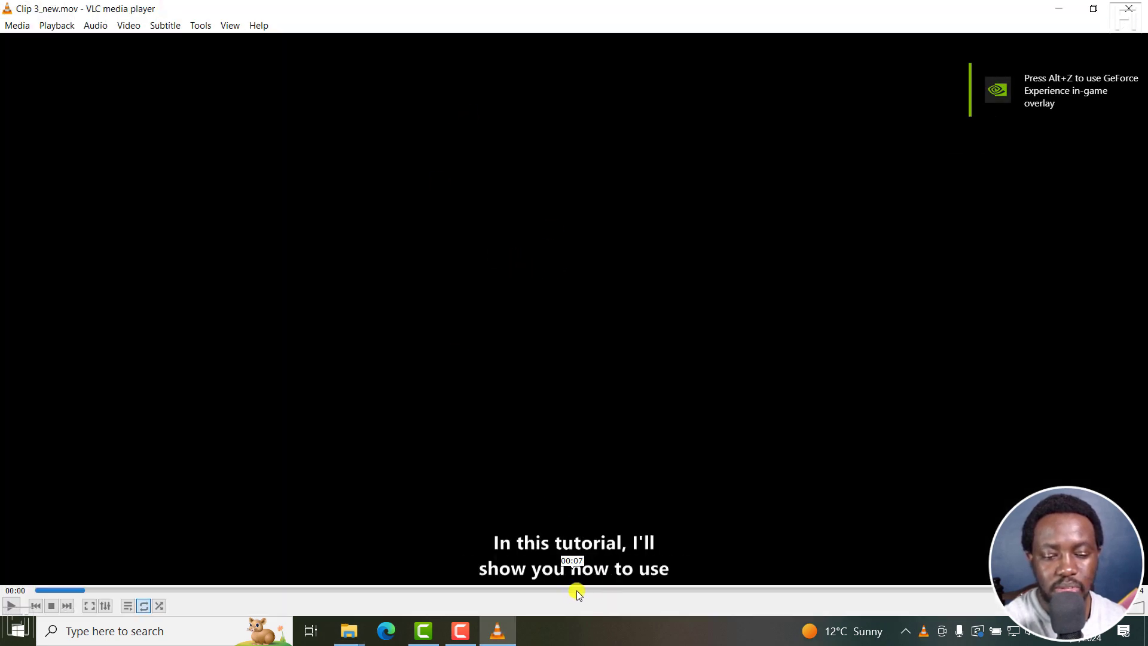
left_click(1126, 15)
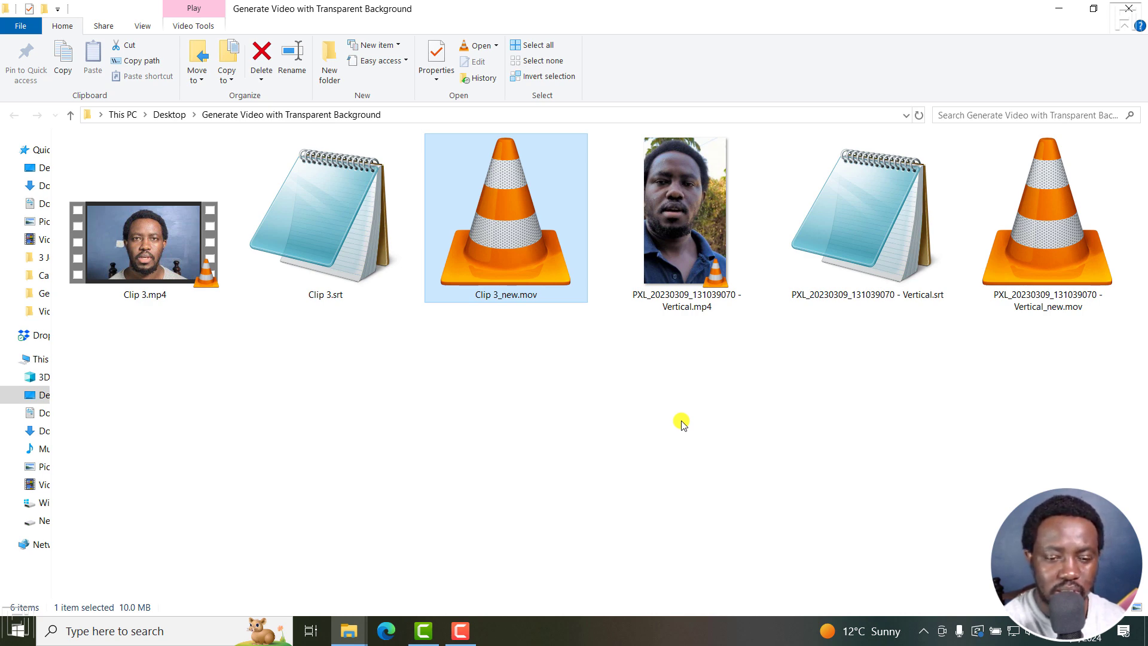
Import Clip 3_new.mov and the Vertical_new.mov file into the Camtasia media bin from the folder.
left_click(423, 631)
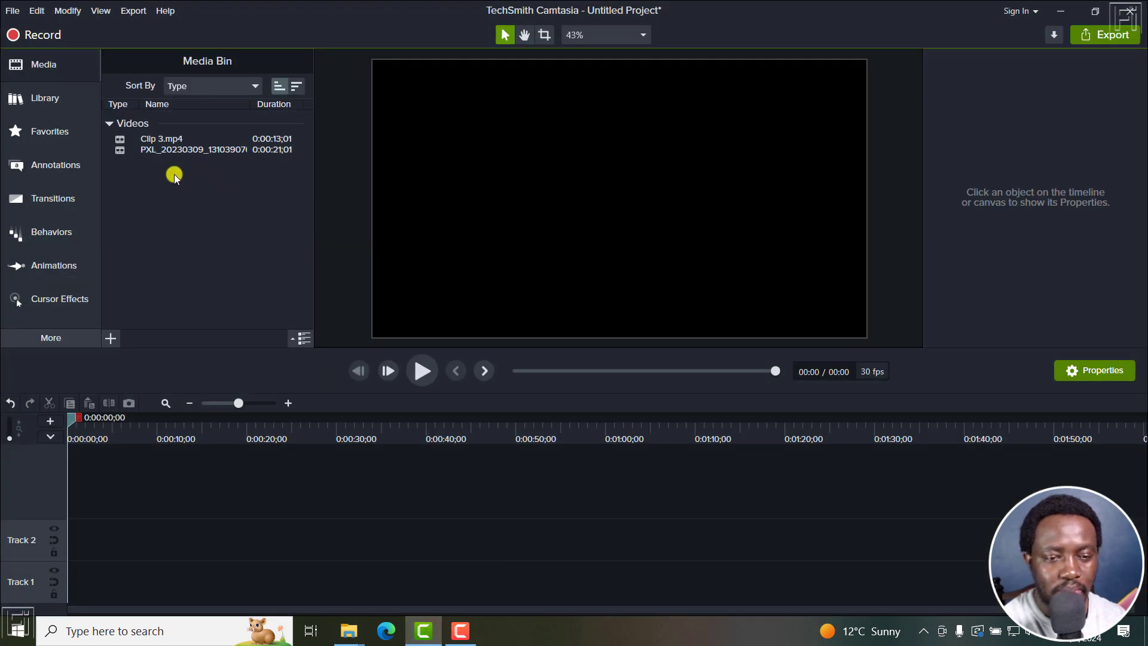
mouse_move(348, 626)
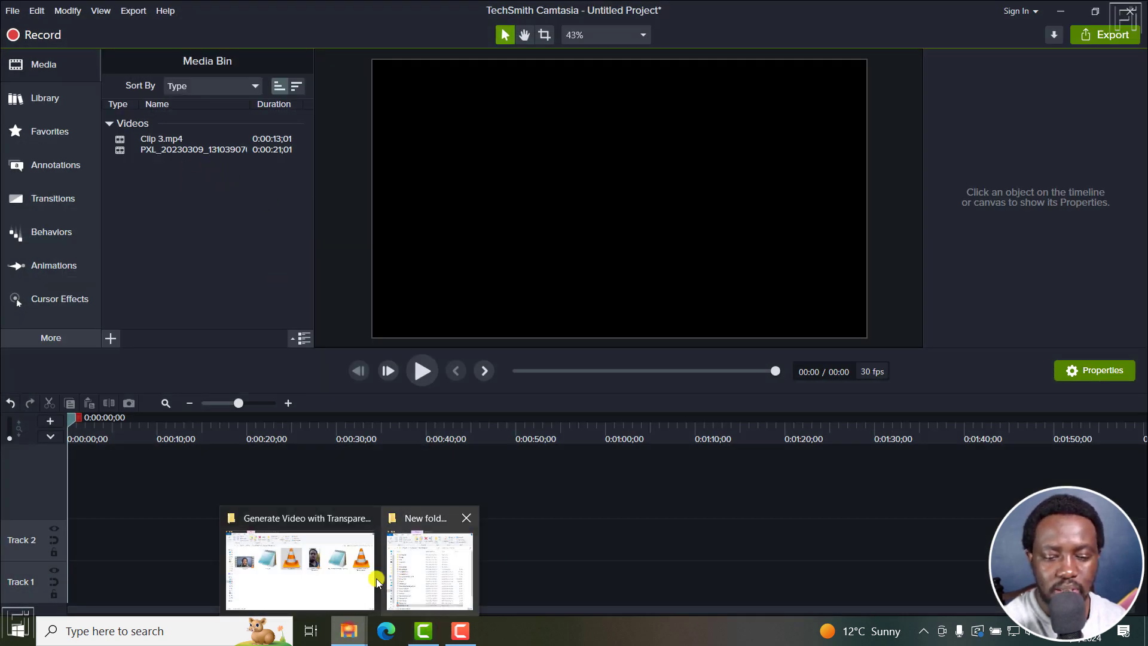
left_click(320, 570)
left_click(1060, 282, "ctrl")
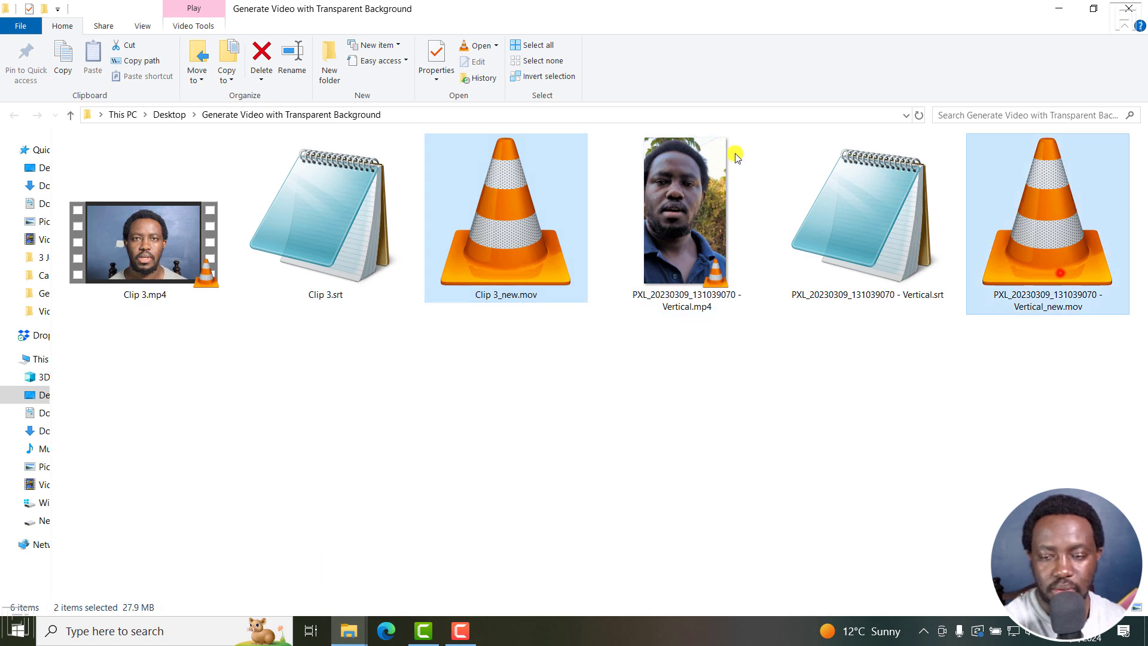
left_click_drag(525, 8, 815, 82)
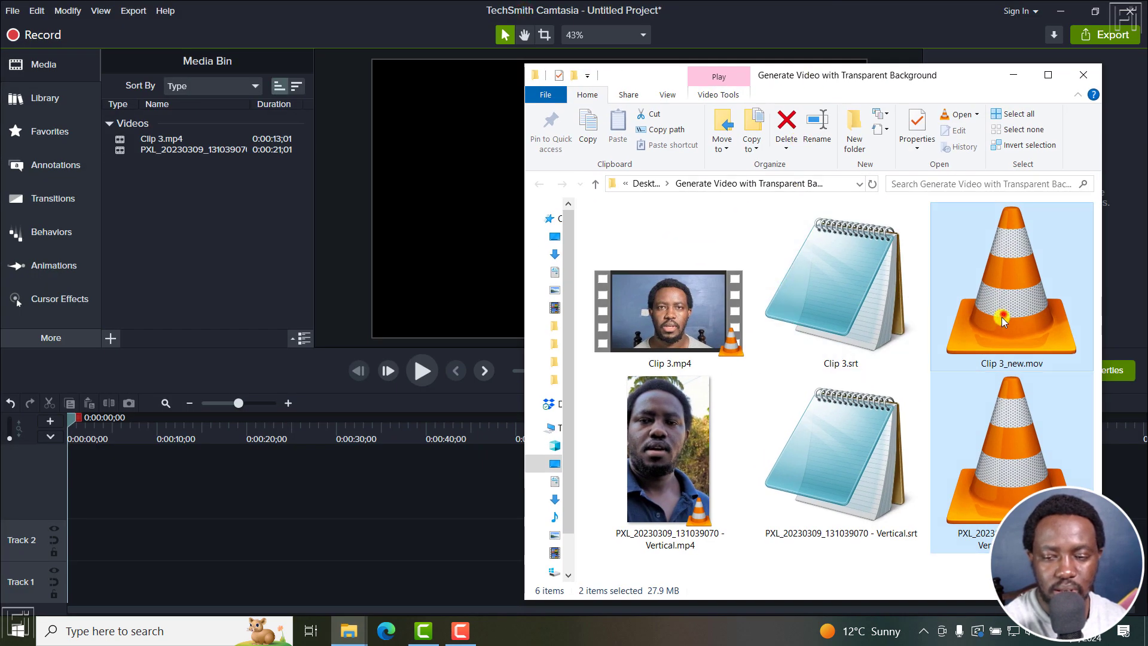
left_click_drag(1011, 299, 220, 249)
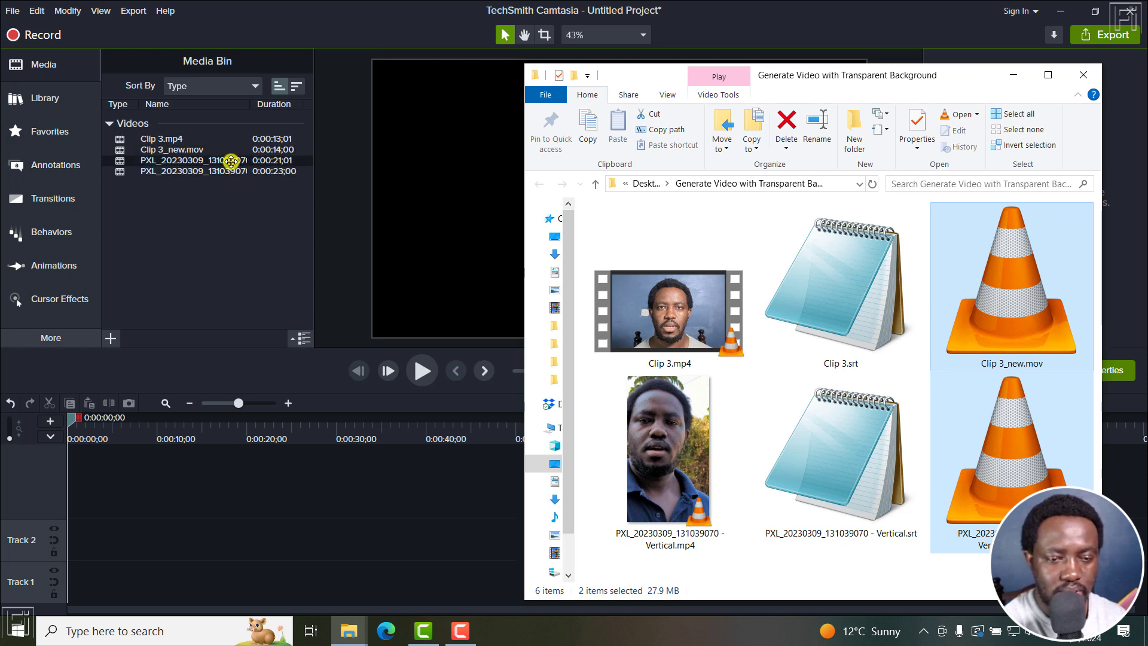
Place Clip 3.mp4 on Track 1 and Clip 3_new.mov directly above it on Track 2.
left_click(154, 139)
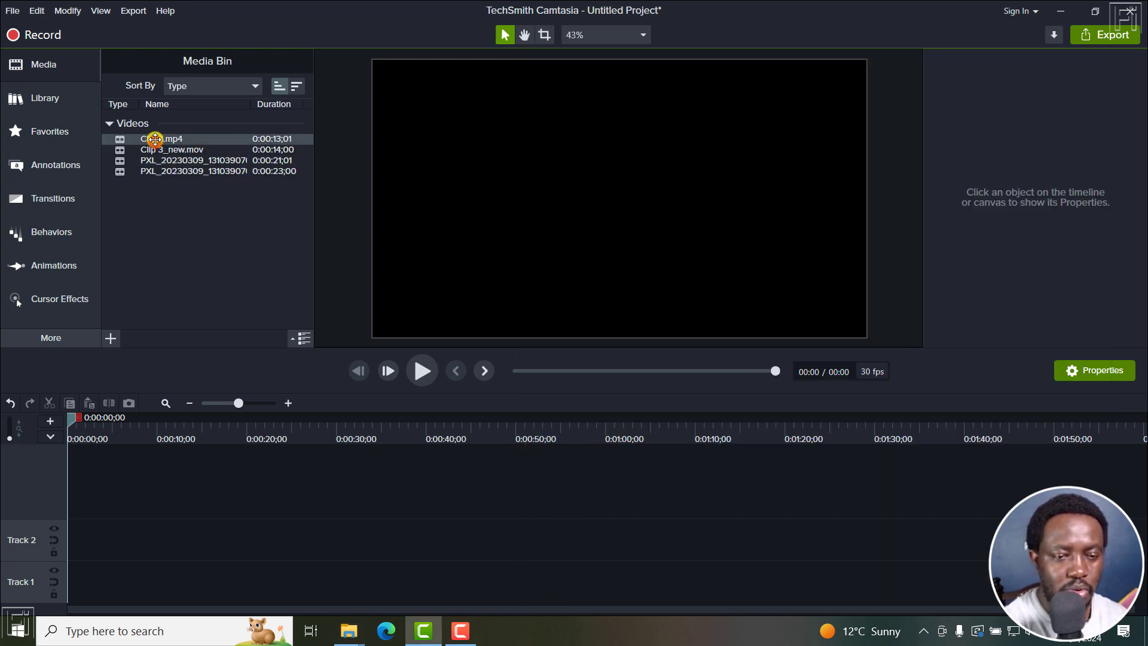
left_click_drag(154, 139, 84, 574)
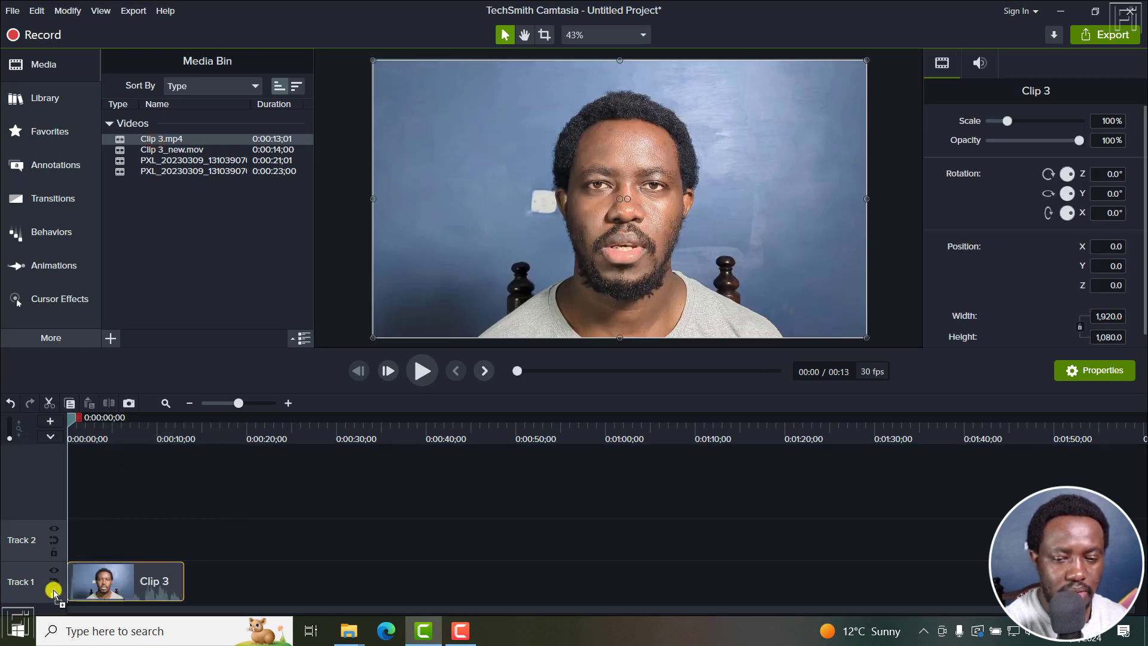
left_click(174, 151)
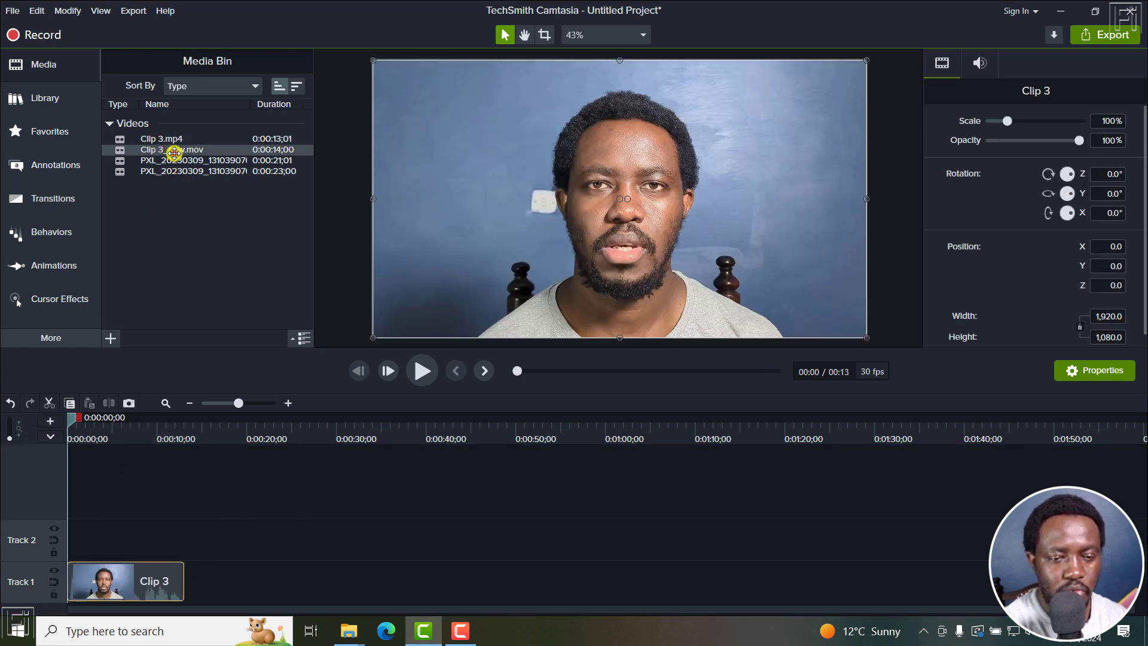
left_click_drag(174, 153, 52, 537)
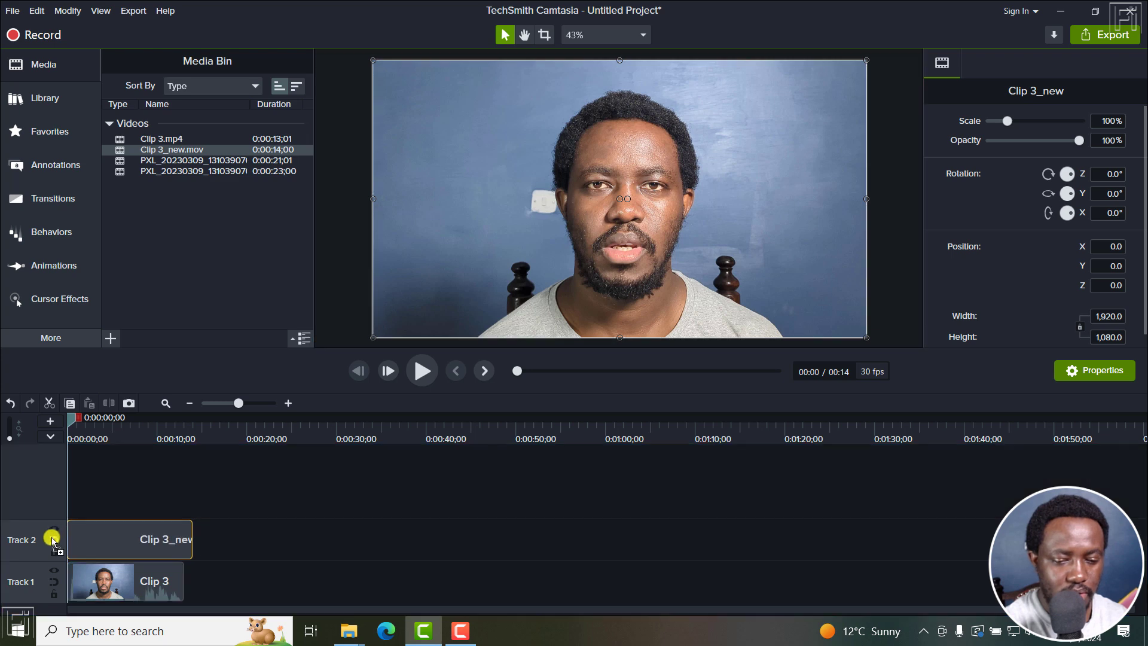
Play and scrub the timeline to preview the subtitles over Clip 3.
key("space")
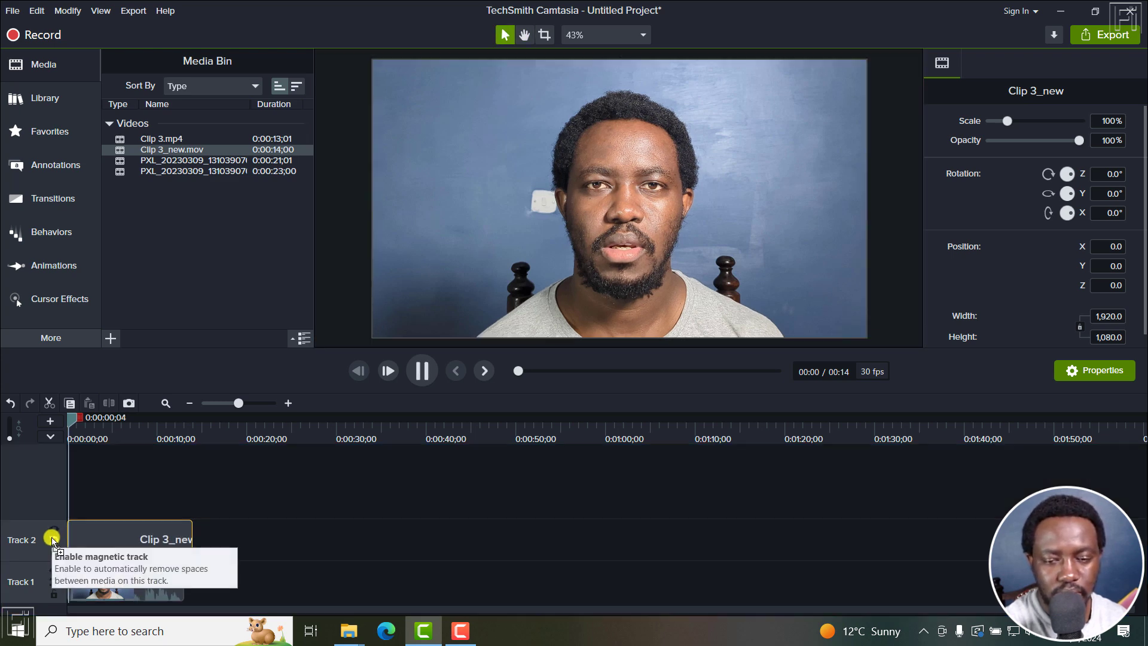
key("space")
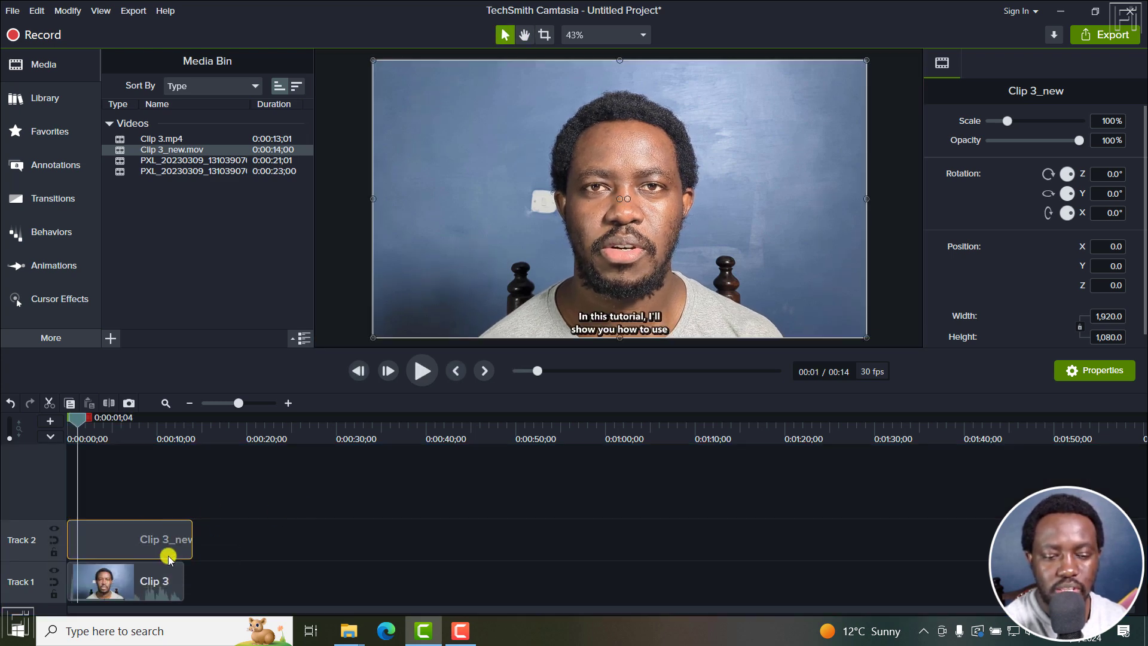
left_click_drag(76, 420, 167, 425)
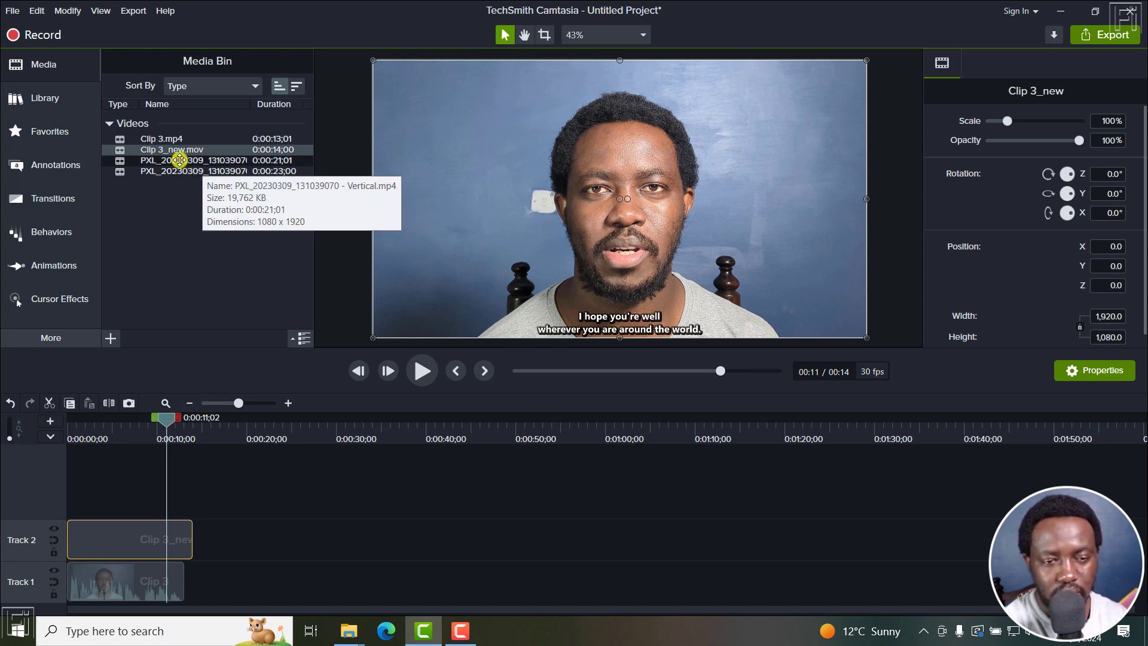
Place the vertical .mp4 on Track 1 and its _new.mov subtitle clip above it on Track 2, after Clip 3.
left_click_drag(180, 161, 269, 577)
left_click_drag(181, 174, 274, 533)
key("space")
Play the timeline at the vertical clip and at Clip 3 to preview both subtitle overlays.
key("space")
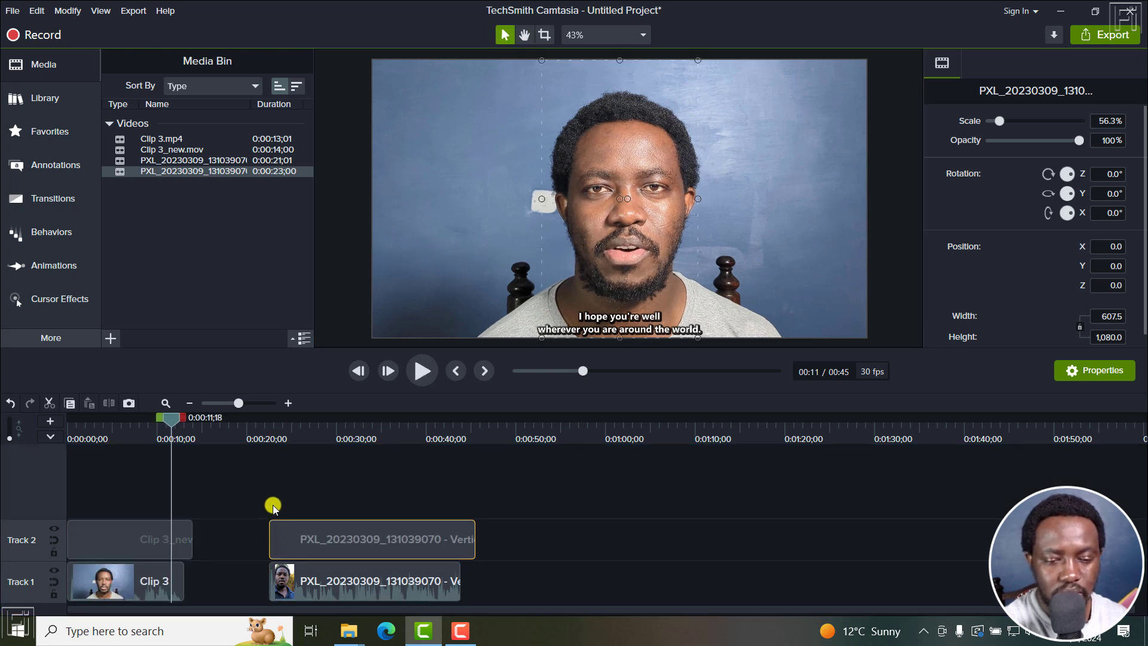
left_click(263, 429)
key("space")
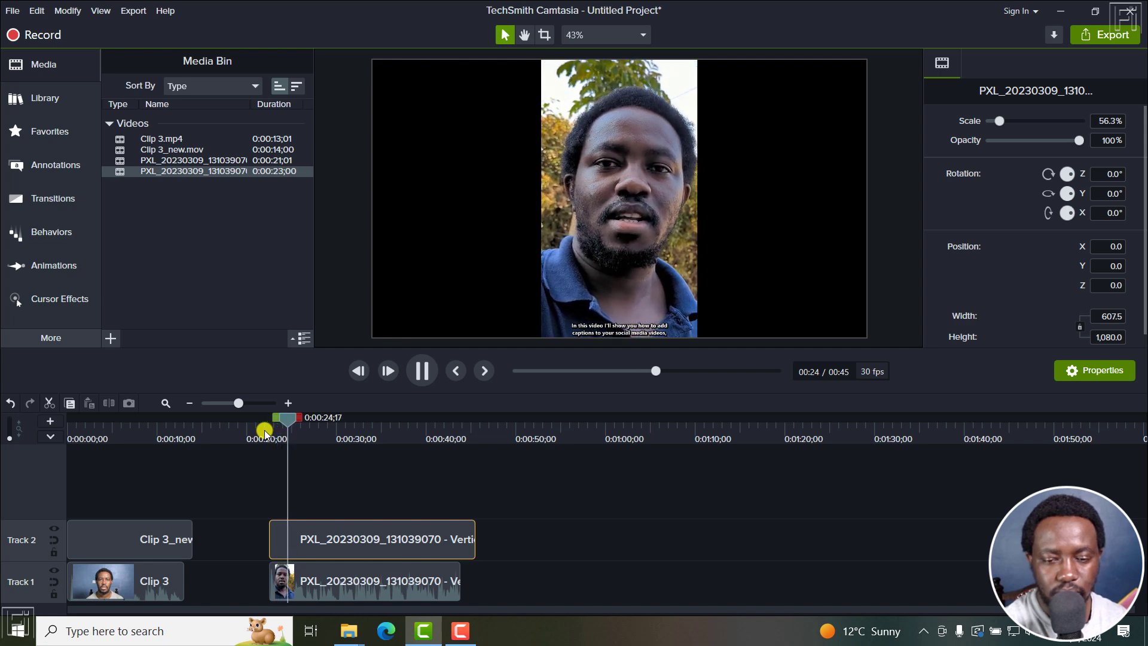
key("space")
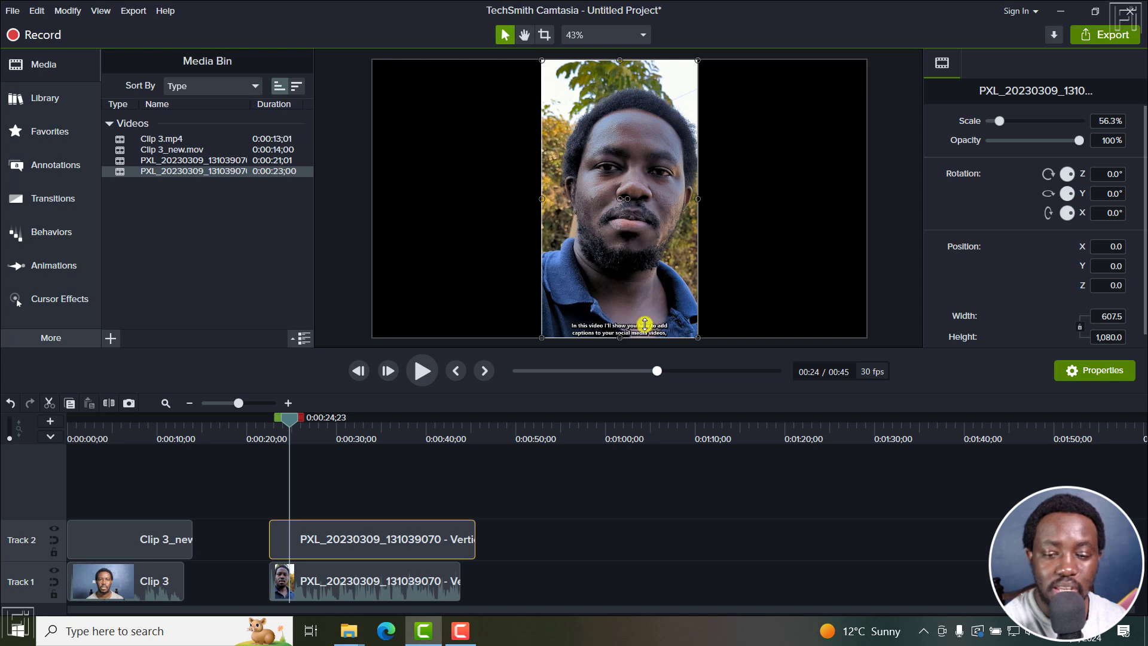
left_click(120, 428)
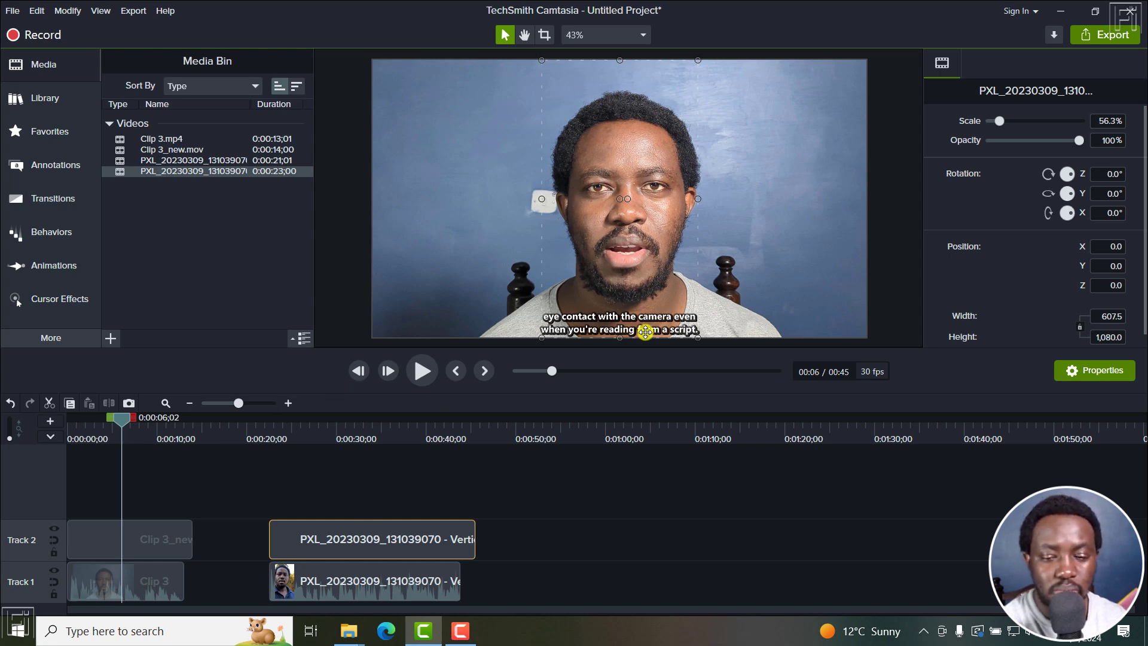
Enlarge the Clip 3_new subtitle overlay to about 161% scale and move it down to Y position 376.
left_click(123, 534)
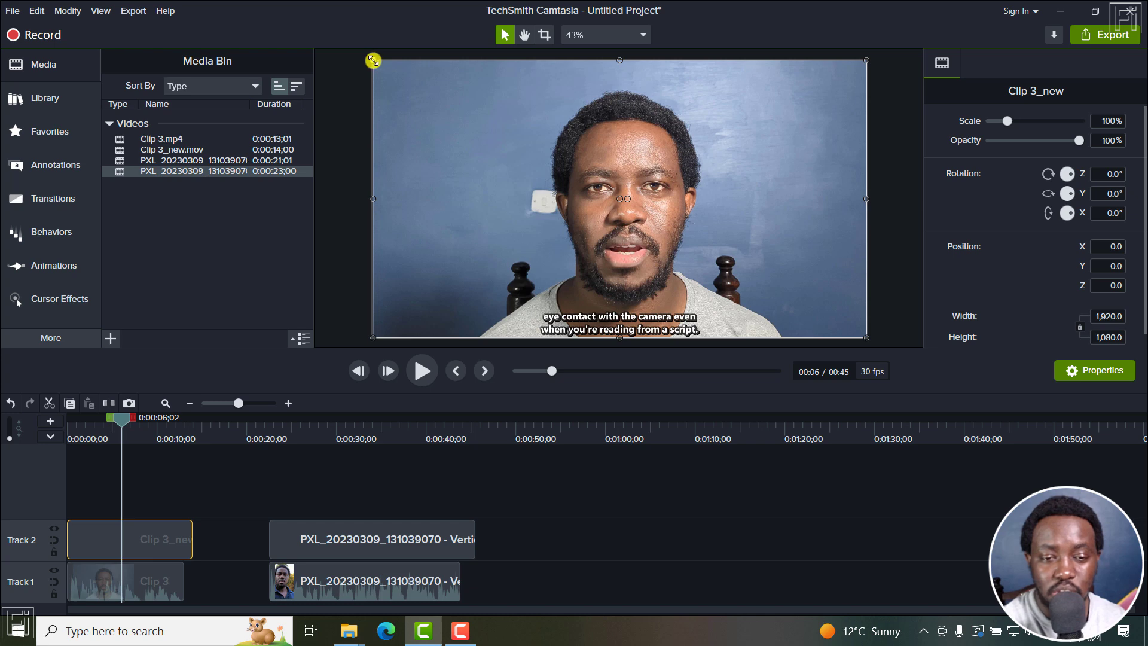
left_click_drag(374, 61, 257, 11)
left_click(627, 35)
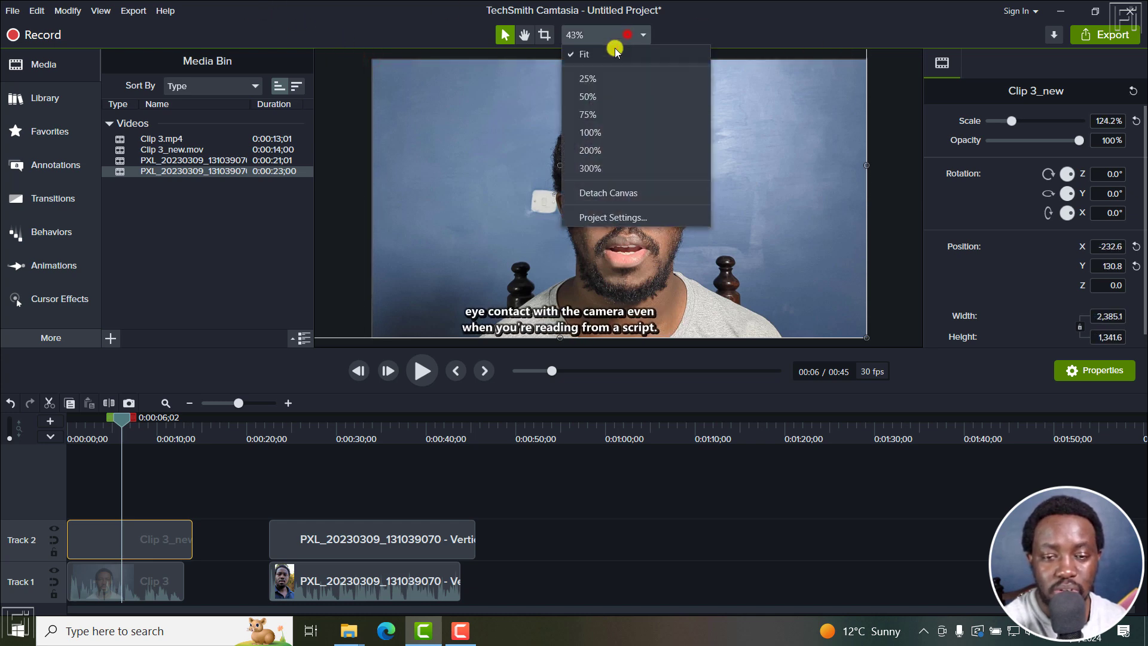
left_click(593, 83)
left_click_drag(767, 79, 869, 18)
left_click_drag(658, 218, 633, 183)
key("Down")
key("Down")
key("Down")
key("Down")
key("Down")
key("Down")
key("Down")
key("Down")
key("Down")
key("Down")
key("Down")
key("Down")
key("Down")
key("Down")
key("Down")
key("Down")
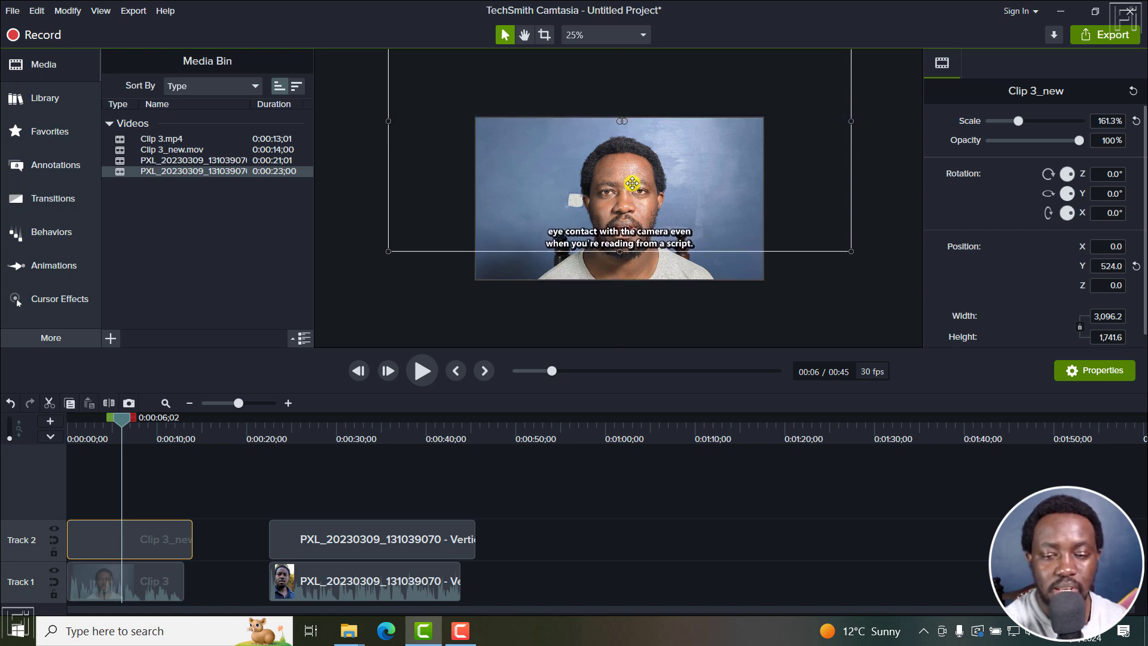
key("Down")
key("Down")
key("Down")
key("Down")
key("Down")
key("Down")
key("Down")
key("Down")
key("Down")
key("Down")
key("Down")
key("Down")
key("Down")
key("Down")
key("Down")
key("Down")
key("Down")
key("Down")
key("Down")
key("Down")
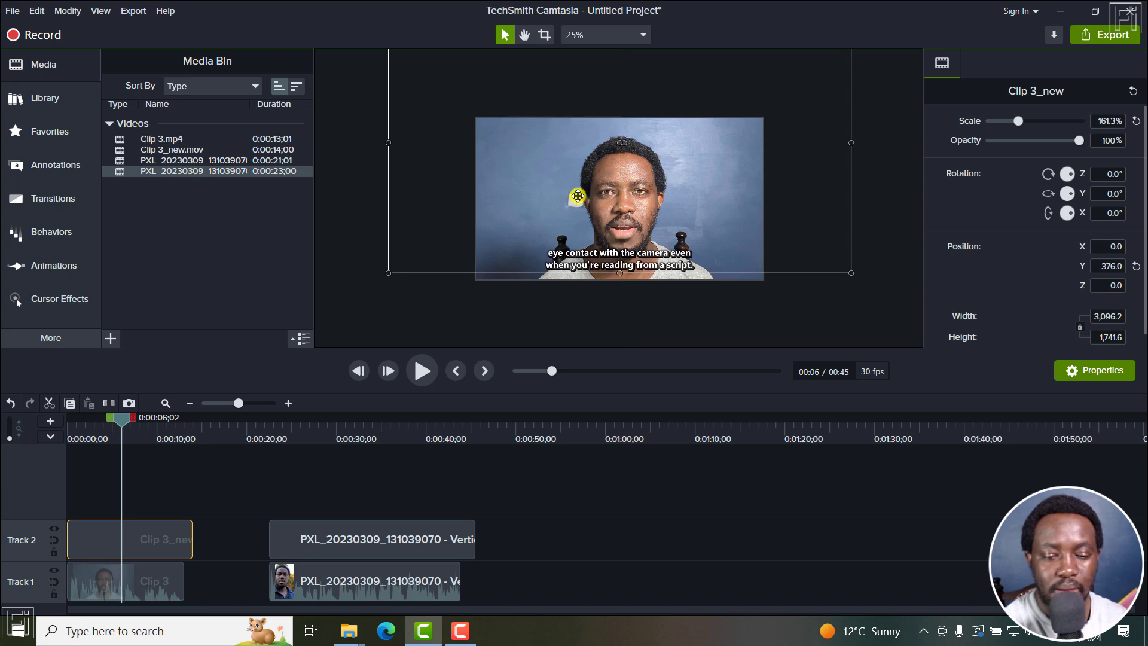
Select the vertical clip's subtitle overlay, scale it to about 134%, and move it down to Y about 827.
left_click(297, 437)
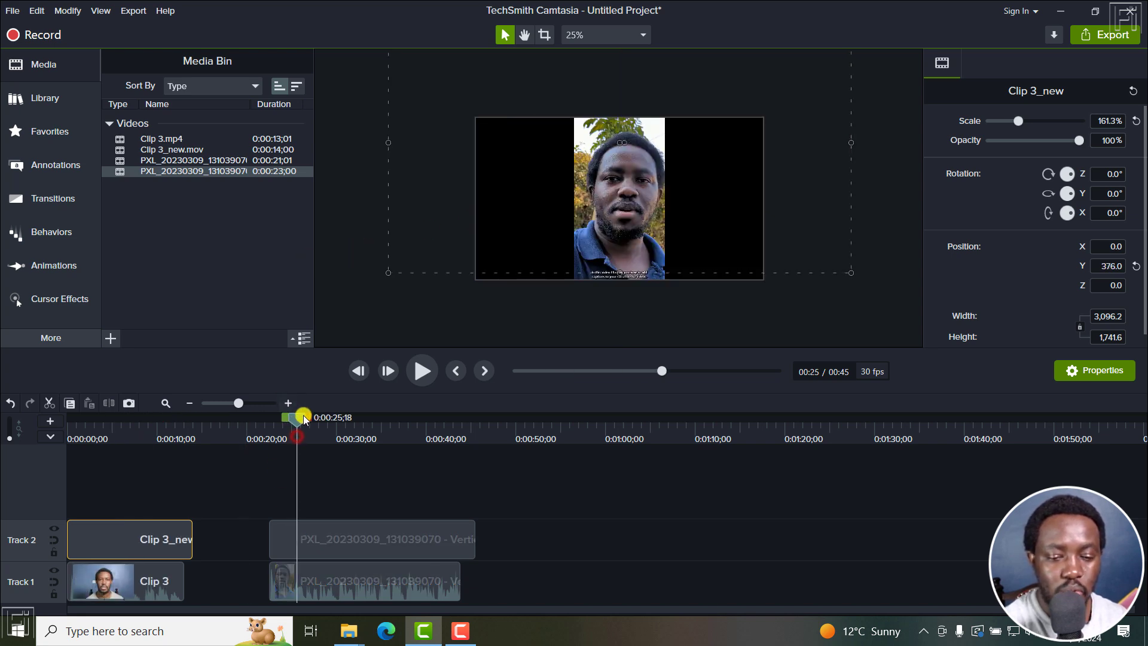
left_click(327, 536)
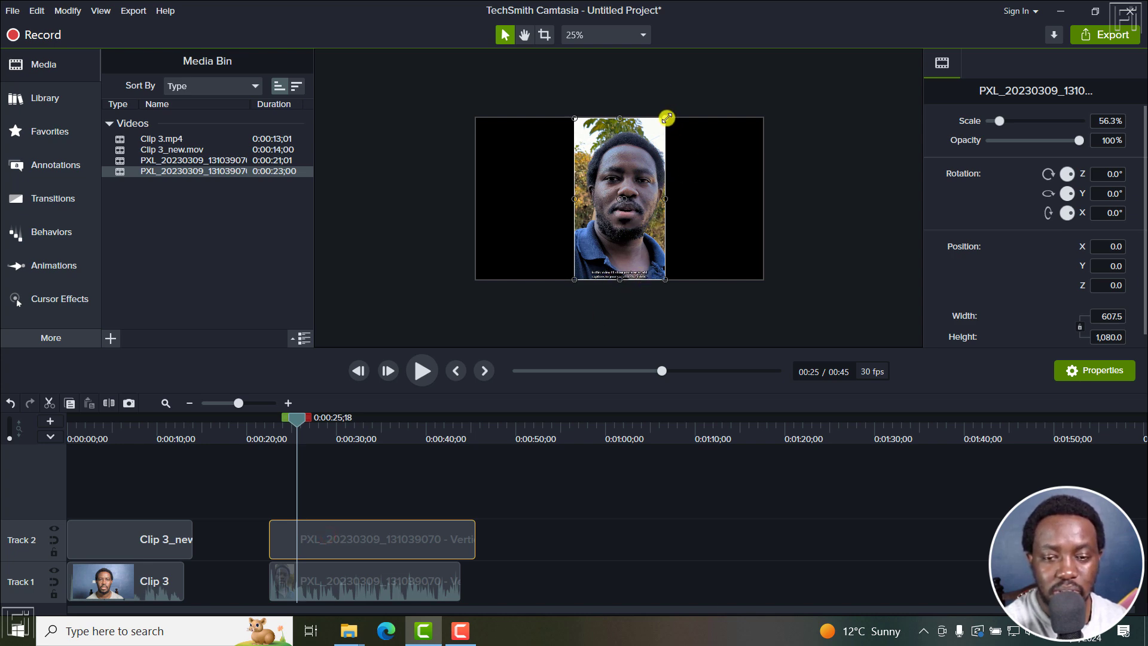
left_click_drag(670, 113, 728, 73)
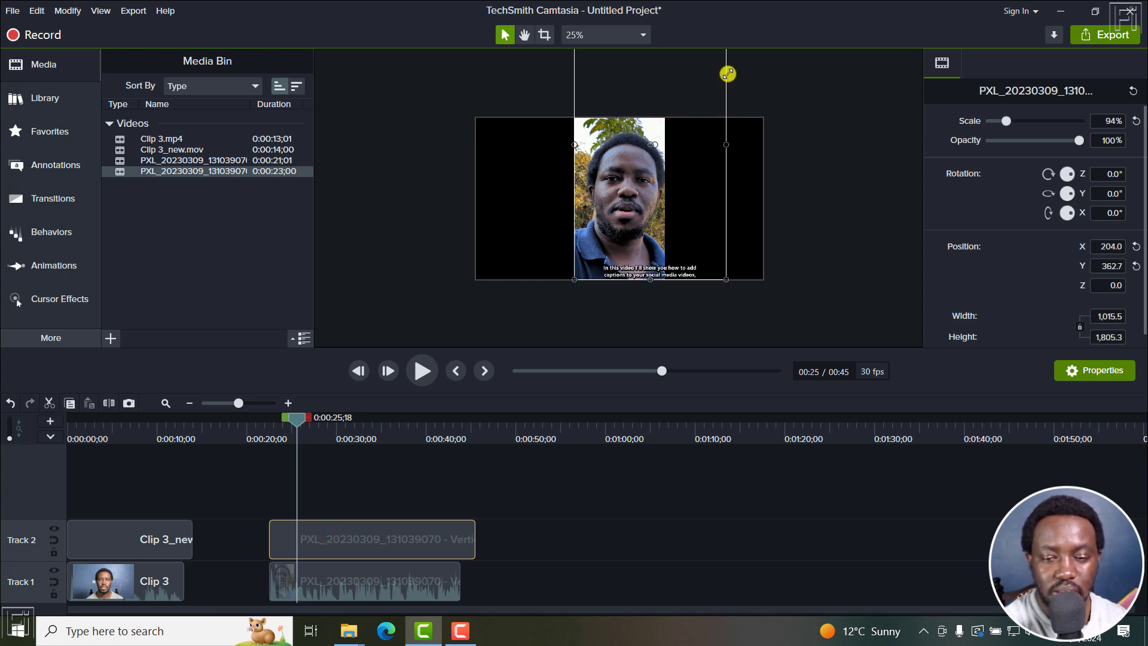
left_click_drag(575, 281, 511, 296)
left_click_drag(635, 289, 633, 163)
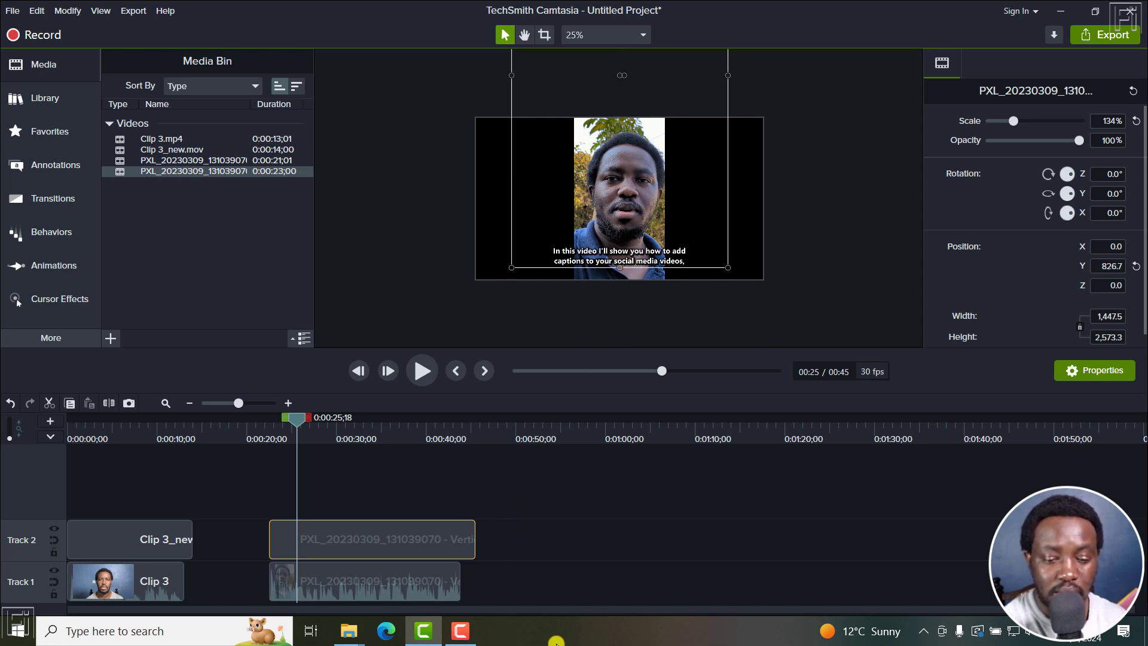
Switch to Subtitle Edit by launching SubtitleEdit.exe from its folder, and start Generate transparent video with subtitles.
mouse_move(350, 635)
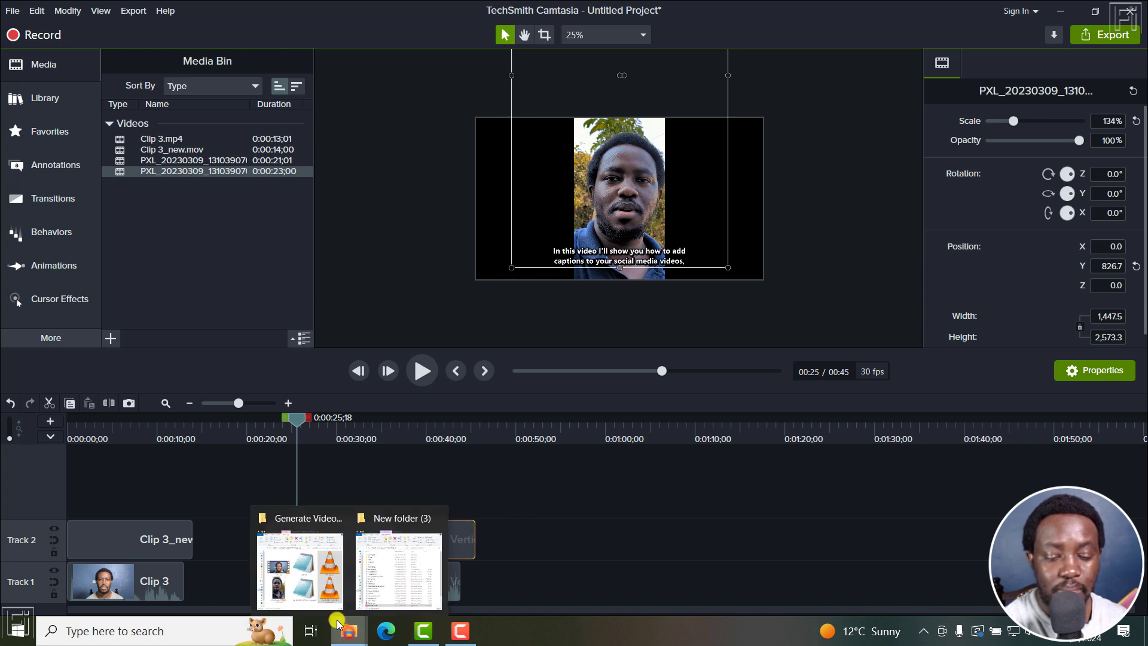
left_click(328, 566)
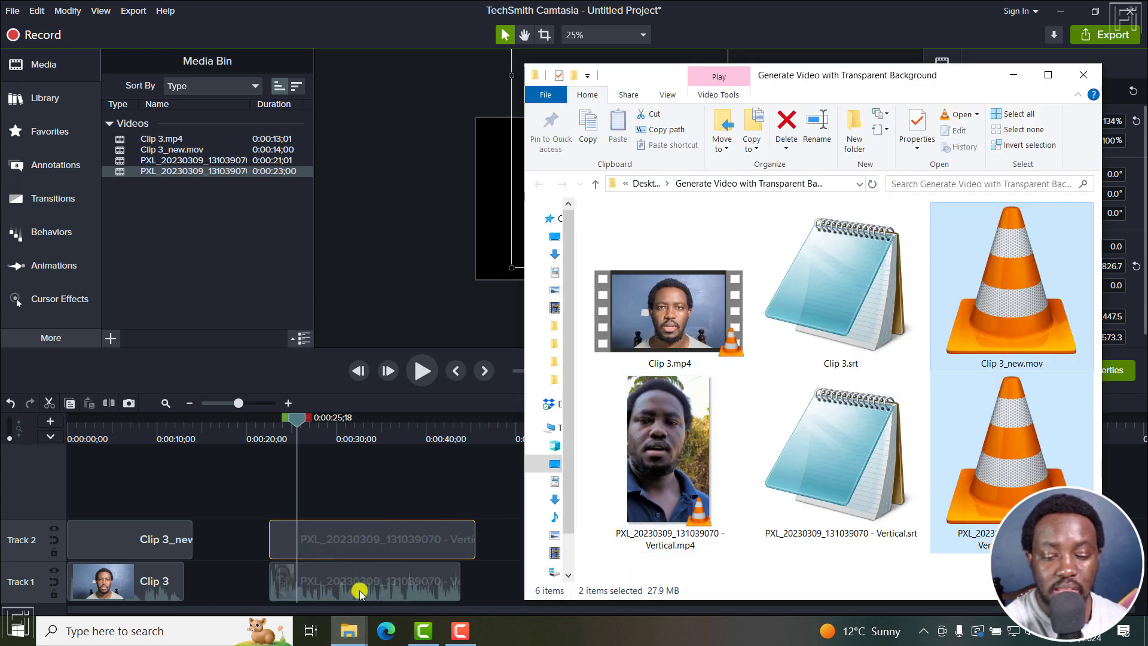
left_click(350, 630)
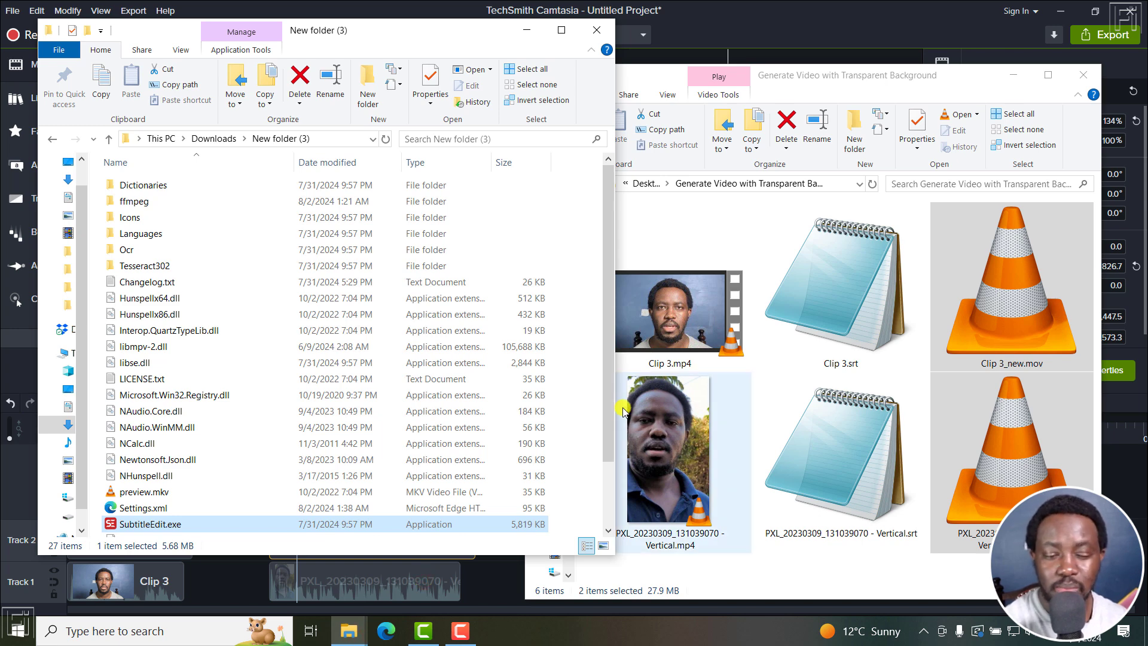
double_click(162, 525)
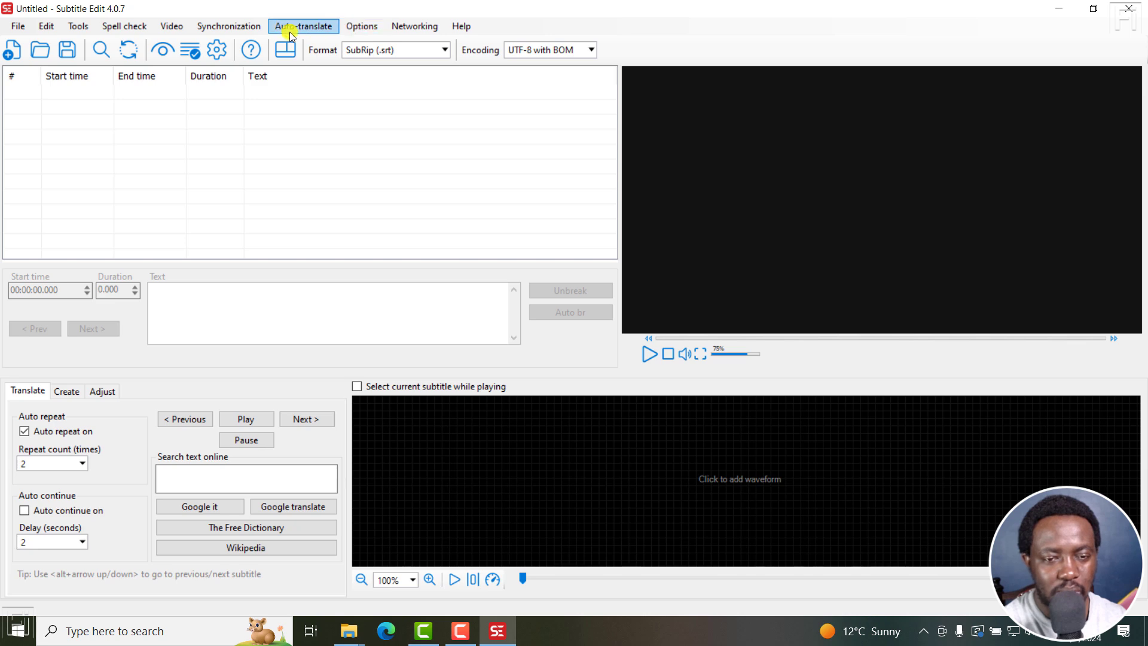
left_click(166, 29)
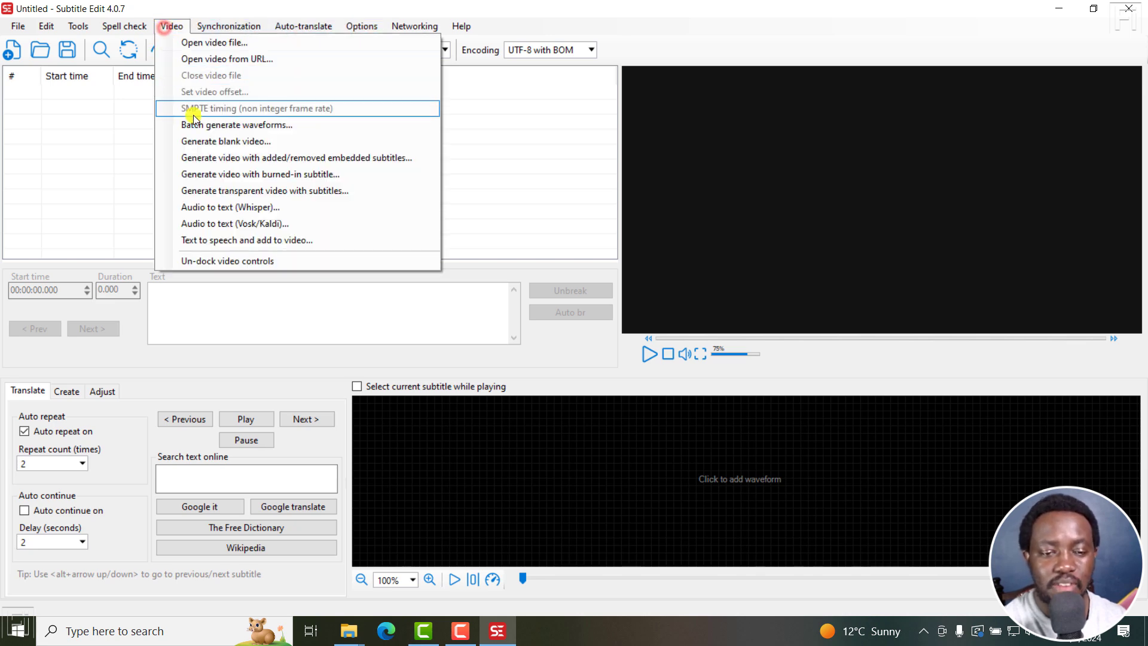
left_click(255, 190)
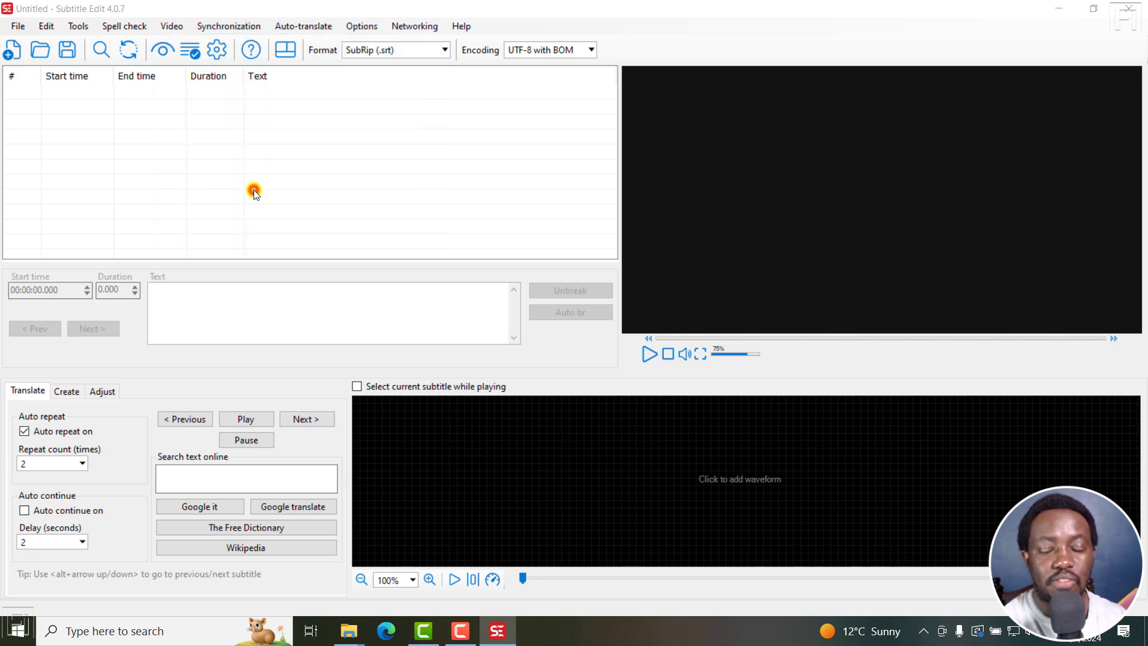